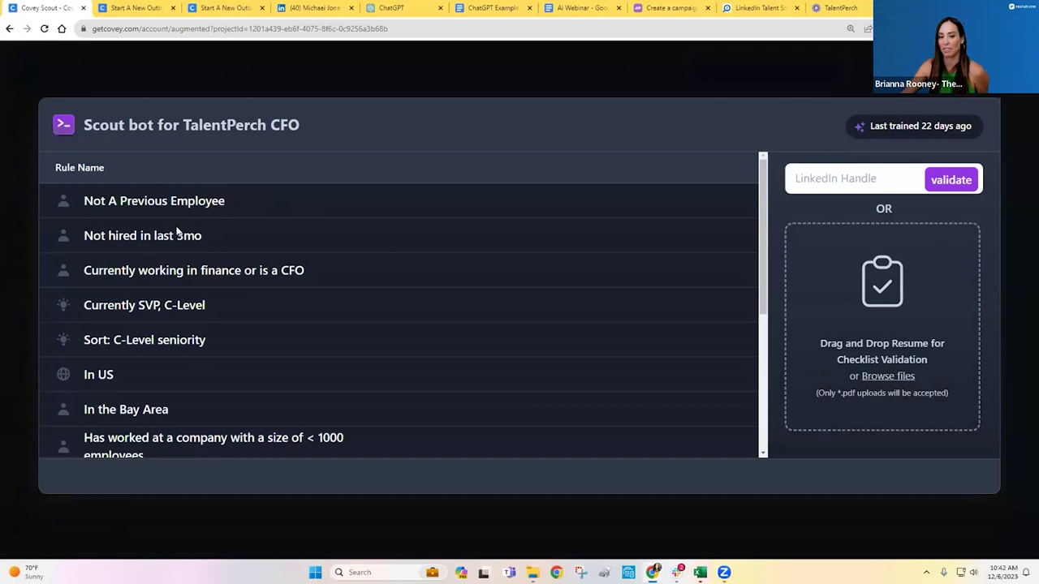
# - Review the full list of screening rules in the scout bot for TalentPerch CFO
pyautogui.scroll(-1, 200, 239)
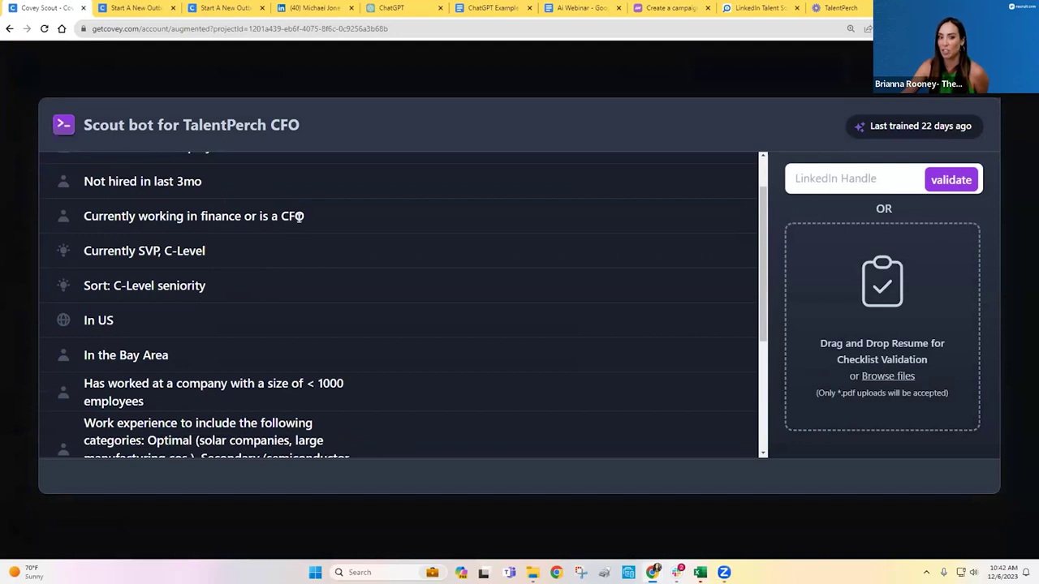
pyautogui.scroll(-2, 299, 216)
pyautogui.scroll(2, 263, 198)
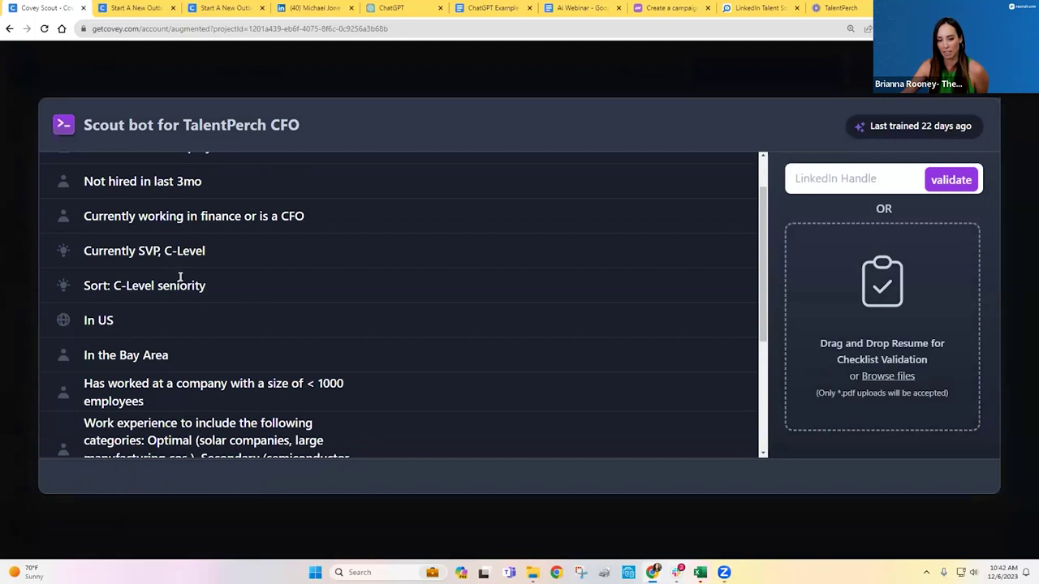
pyautogui.scroll(-1, 180, 277)
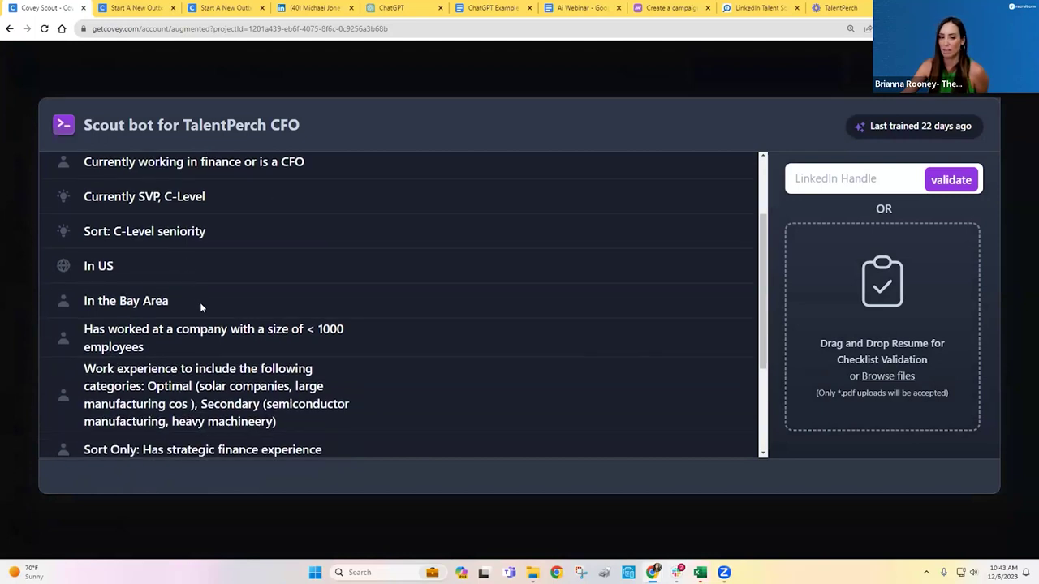
pyautogui.scroll(-1, 199, 307)
pyautogui.scroll(-1, 200, 297)
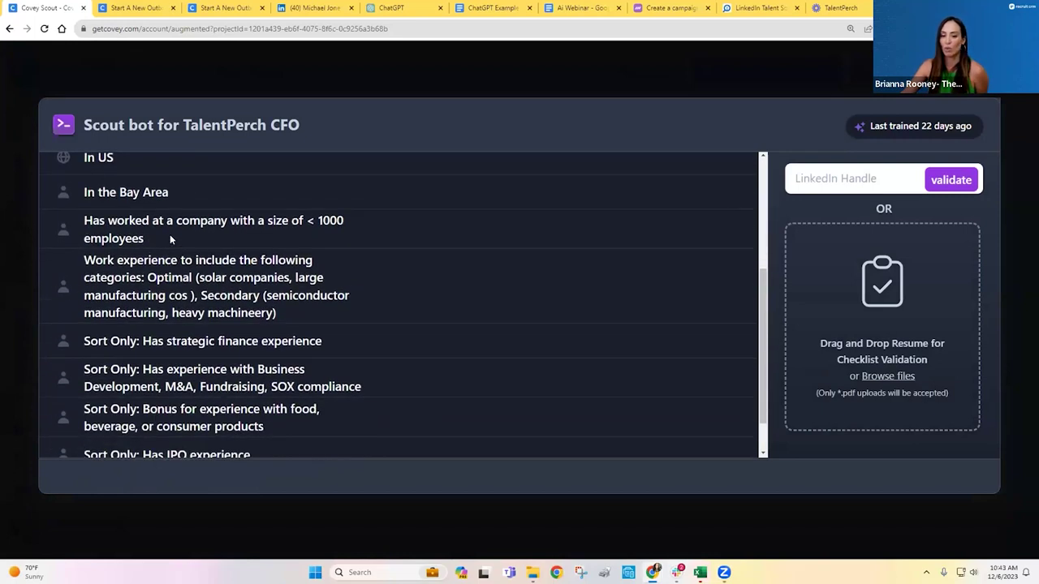
pyautogui.scroll(-2, 170, 238)
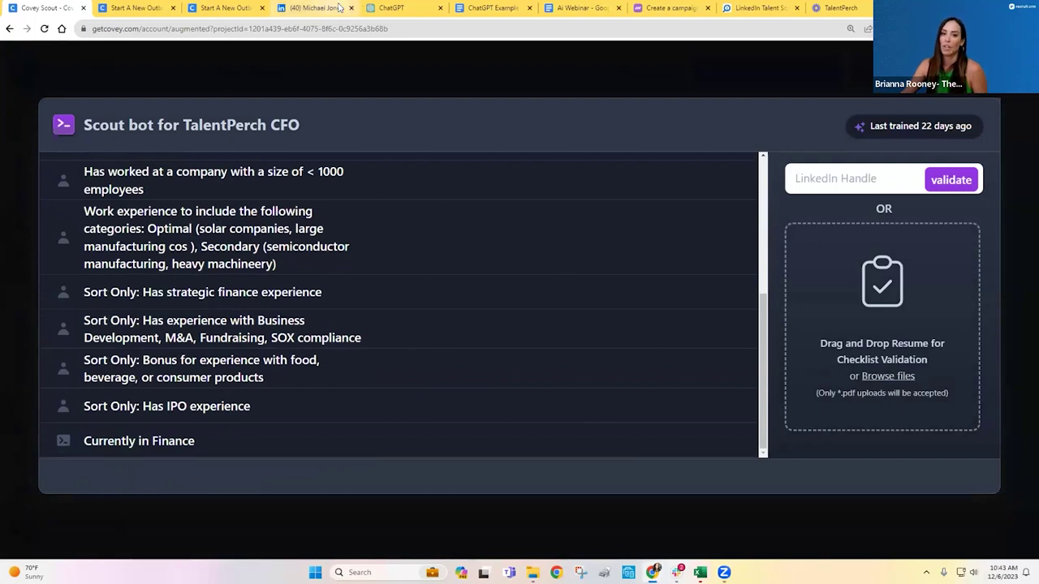
# - Copy the candidate's LinkedIn profile URL, validate it against the TalentPerch CFO scout bot, and review the checklist results
pyautogui.click(336, 8)
pyautogui.click(330, 28)
pyautogui.hotkey('ctrl', 'c')
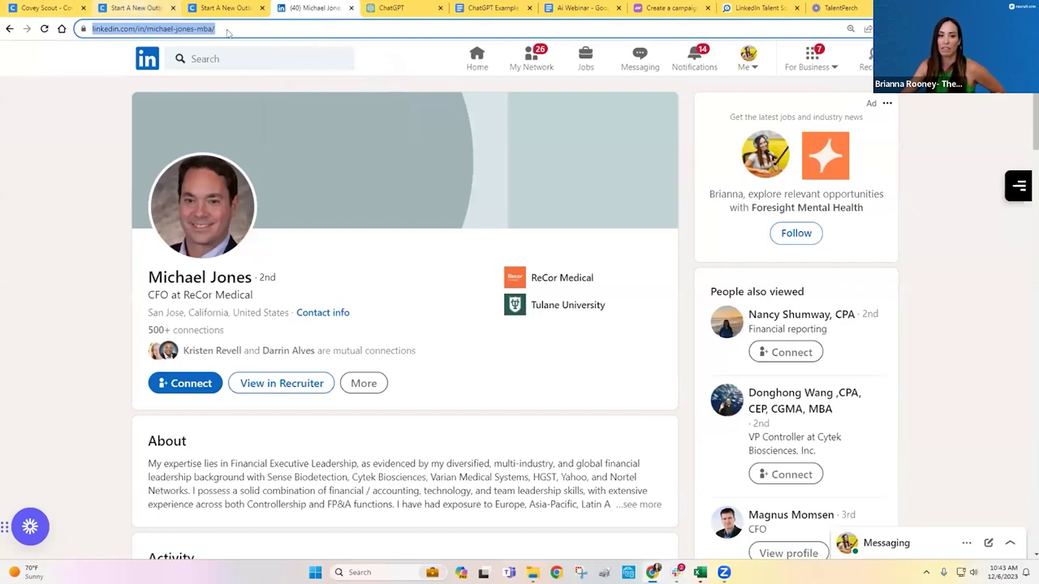
pyautogui.click(47, 8)
pyautogui.rightClick(874, 180)
pyautogui.click(770, 260)
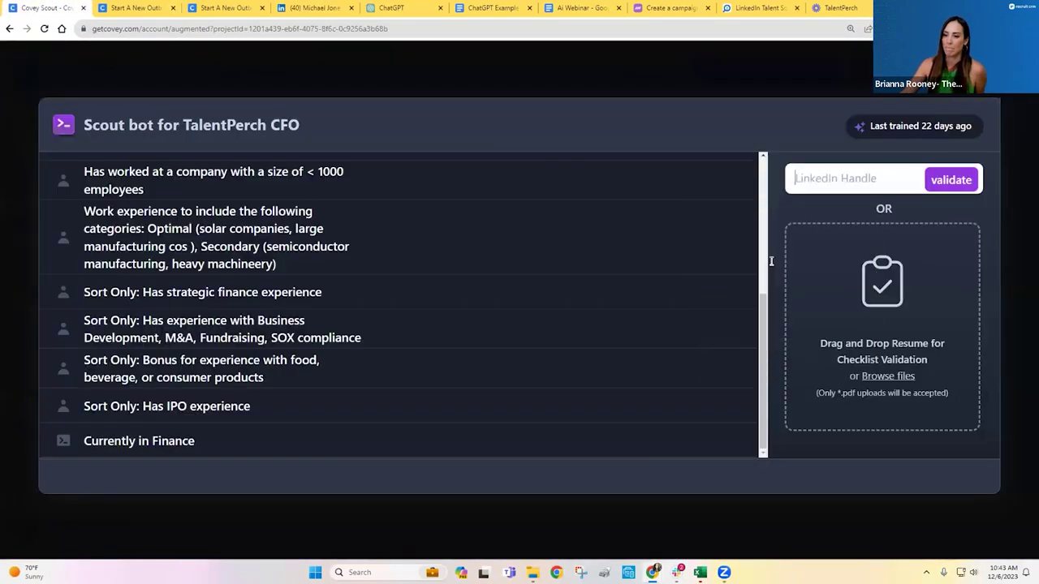
pyautogui.click(957, 181)
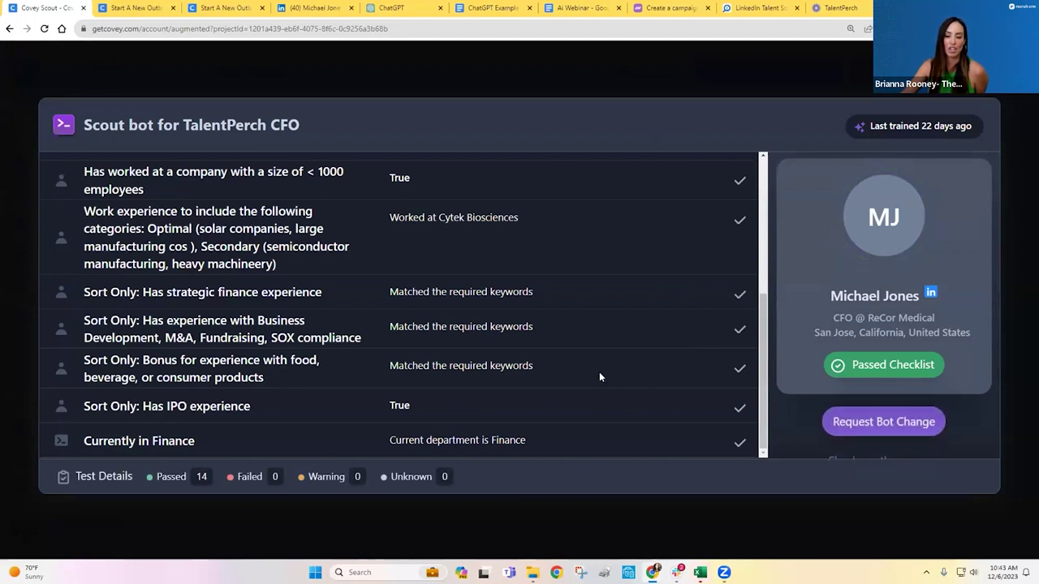
pyautogui.scroll(5, 614, 350)
pyautogui.scroll(-4, 570, 294)
pyautogui.scroll(5, 542, 313)
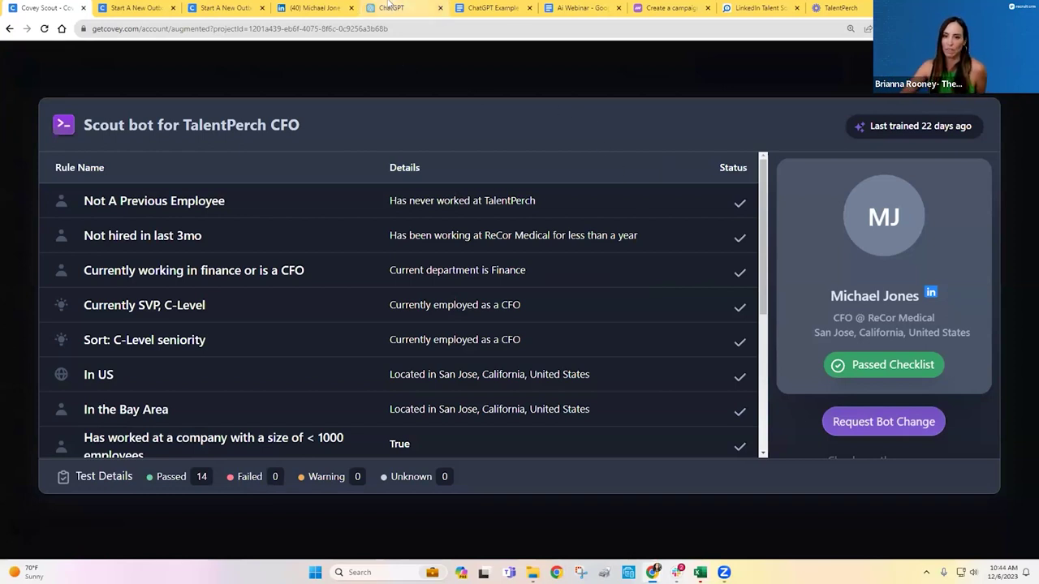
# - Switch to the ChatGPT conversation, hide the chat history sidebar, and read the generated LinkedIn post about the webinar
pyautogui.click(418, 6)
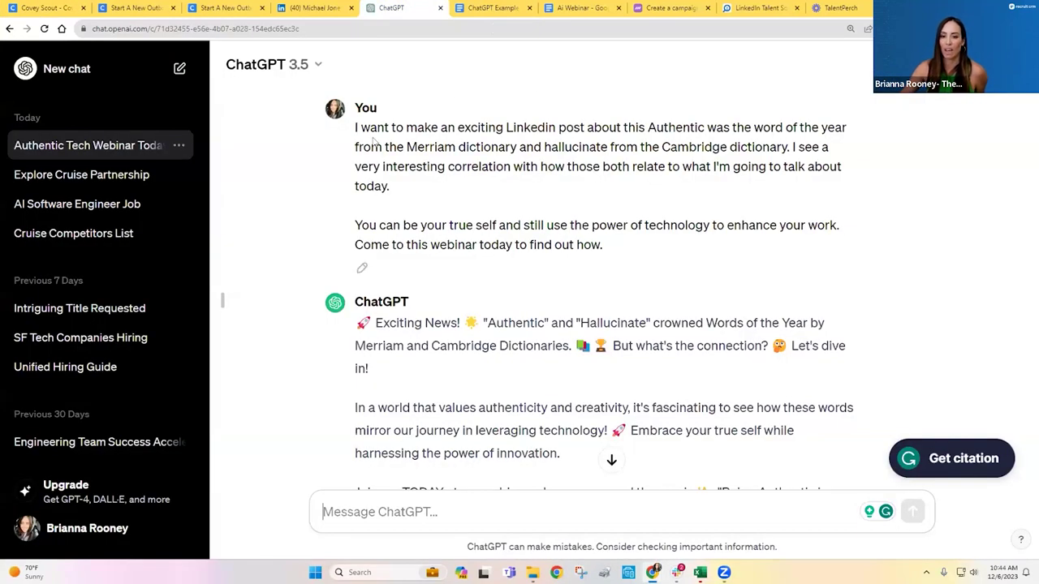
pyautogui.click(223, 300)
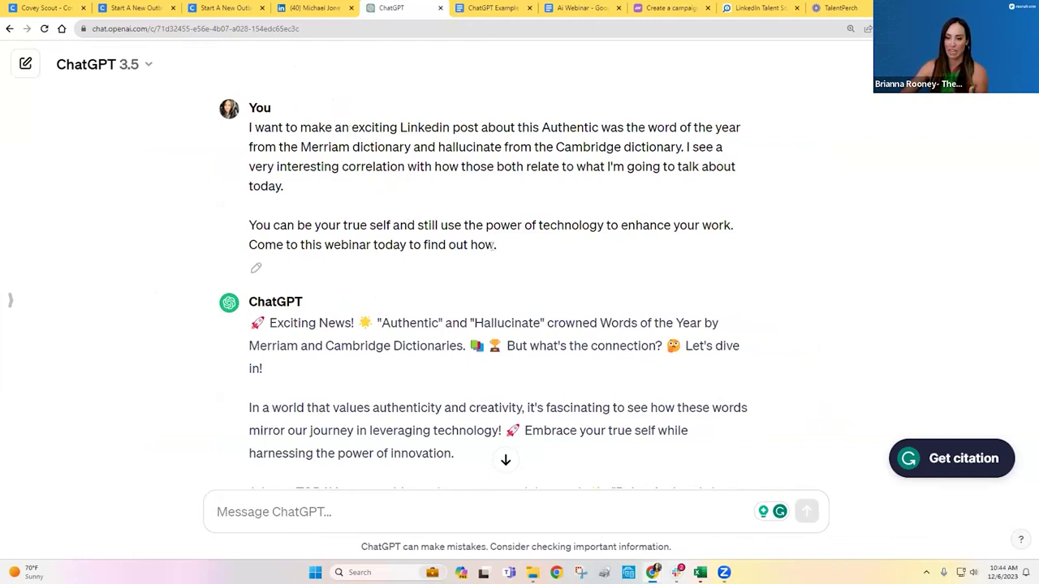
pyautogui.scroll(-2, 511, 250)
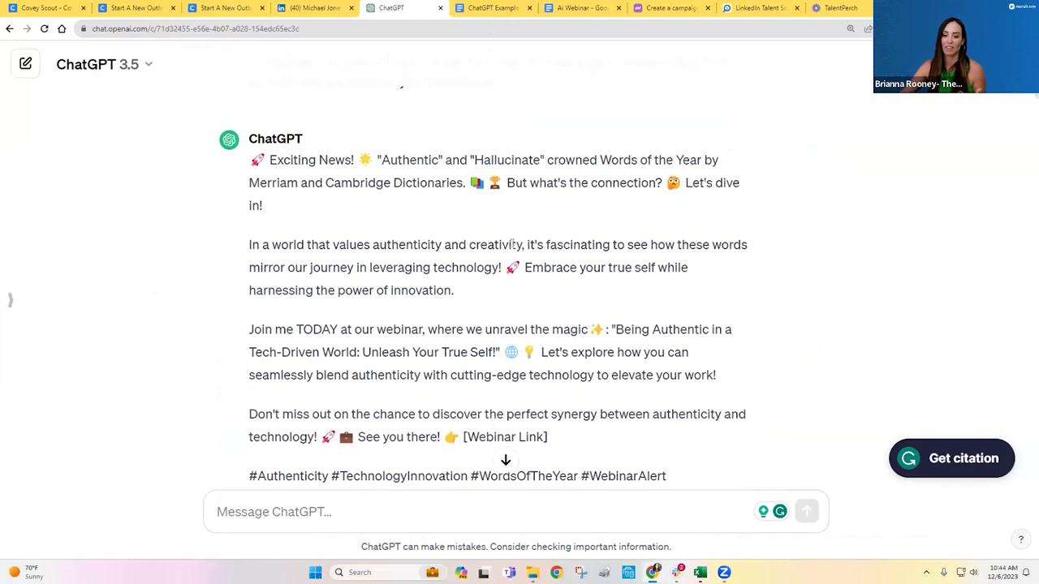
pyautogui.scroll(-1, 512, 250)
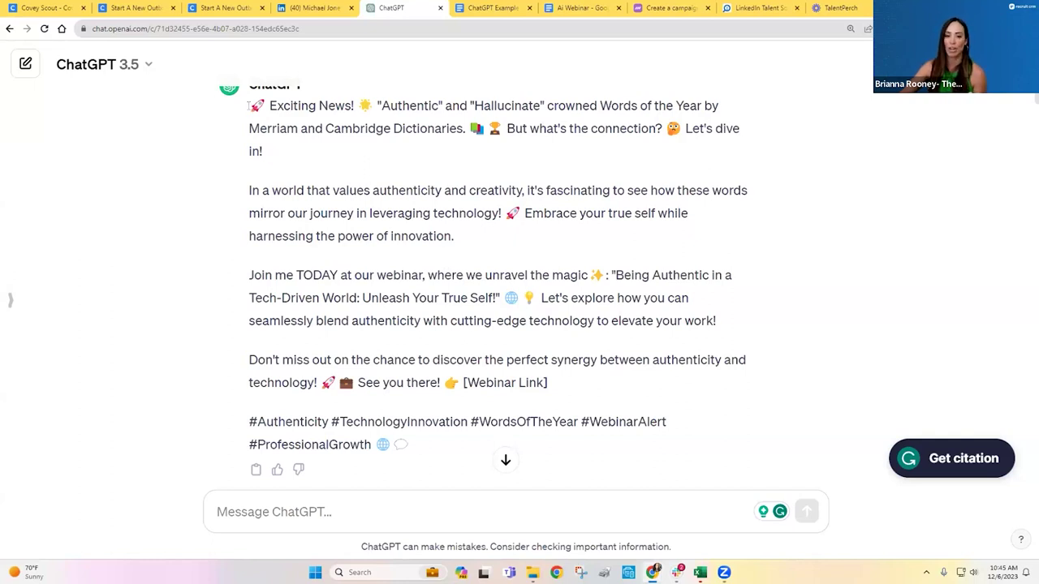
# - Switch to the ChatGPT Example document in Google Docs and set its zoom to 125%
pyautogui.click(487, 8)
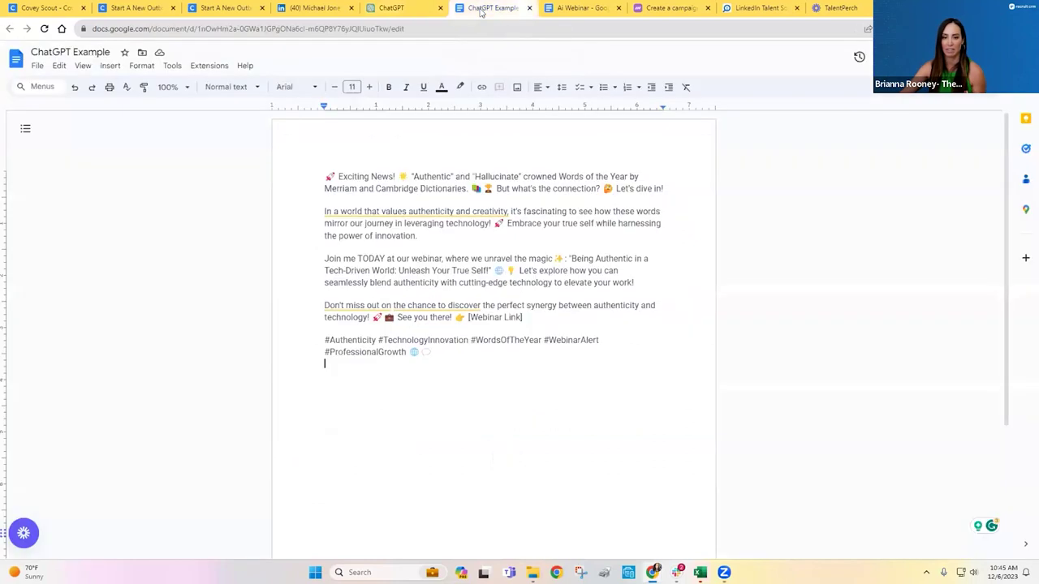
pyautogui.click(168, 87)
pyautogui.click(172, 199)
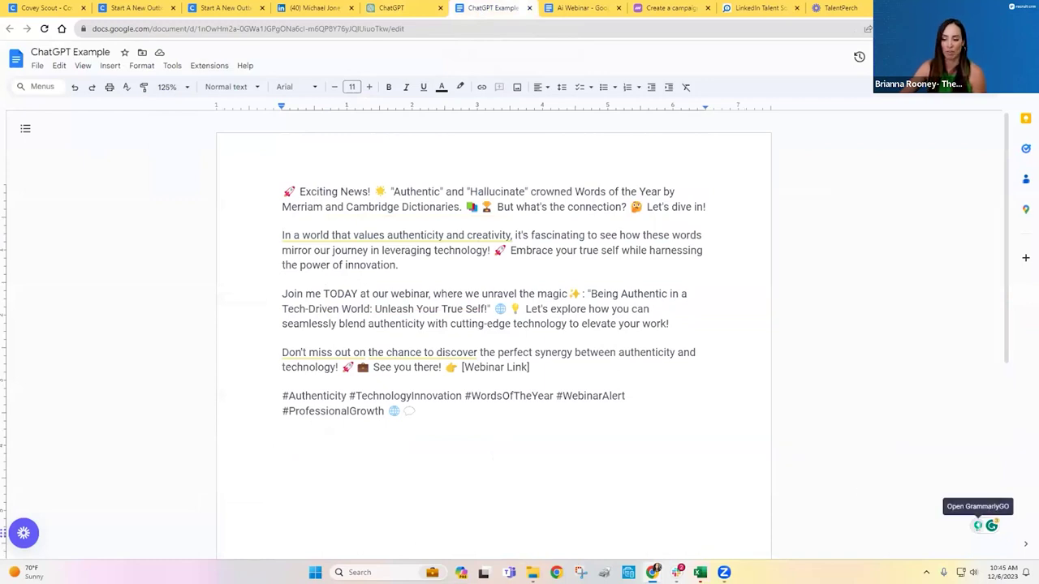
# - Open GrammarlyGO and inspect its voice settings for formality, tone and profession, leaving them as they are
pyautogui.click(992, 526)
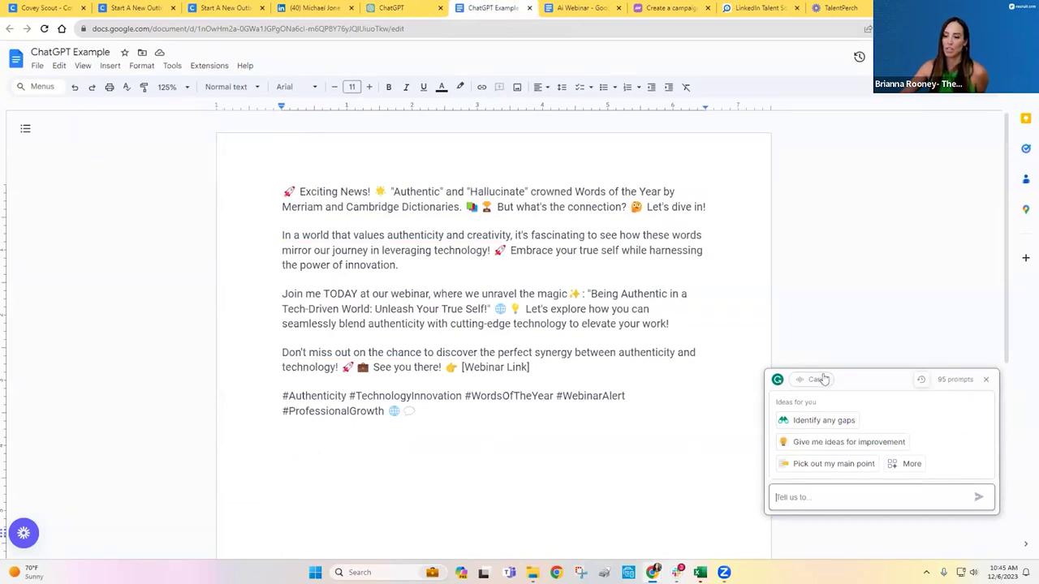
pyautogui.click(818, 380)
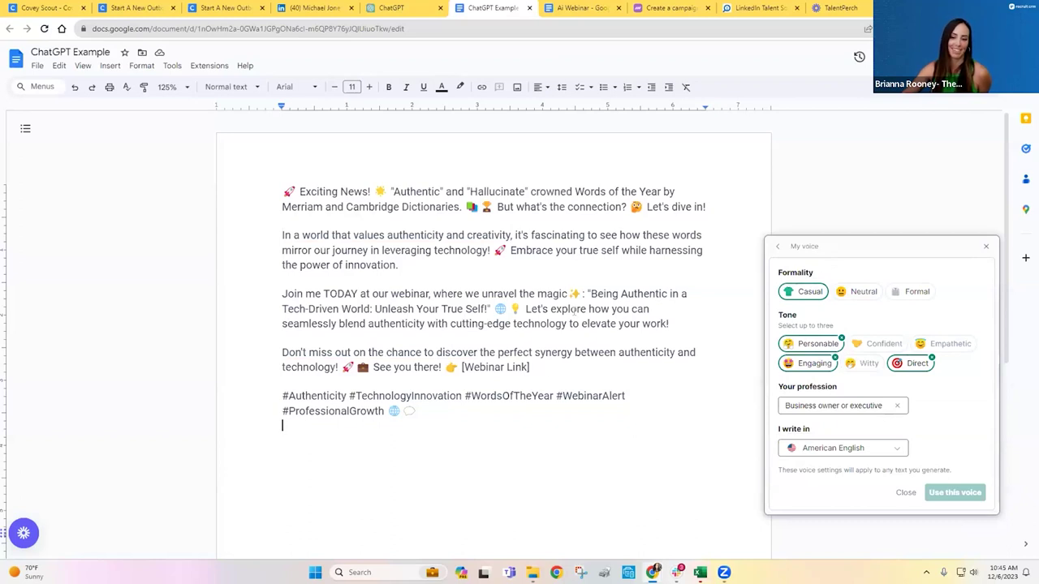
pyautogui.click(808, 405)
pyautogui.click(938, 425)
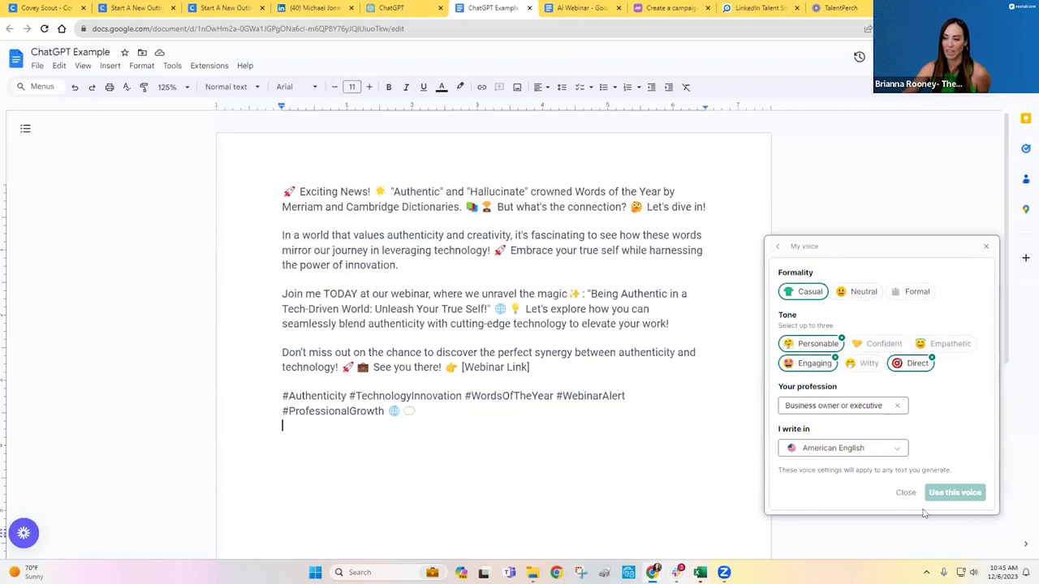
pyautogui.click(906, 493)
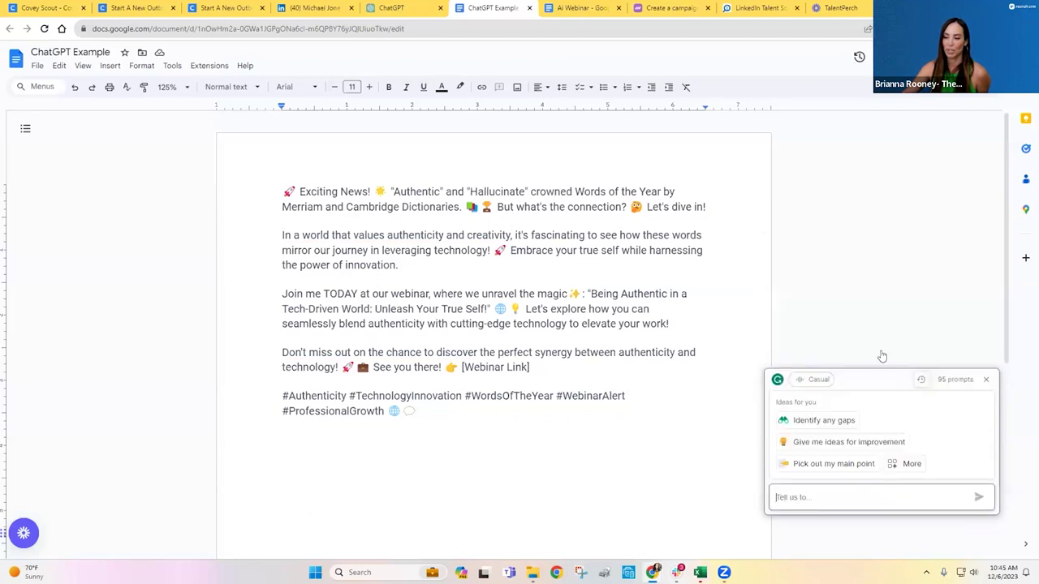
# - Run GrammarlyGO's "Identify any gaps", "Give me ideas for improvement" and "Pick out my main point" prompts on the post, then close the assistant
pyautogui.click(851, 428)
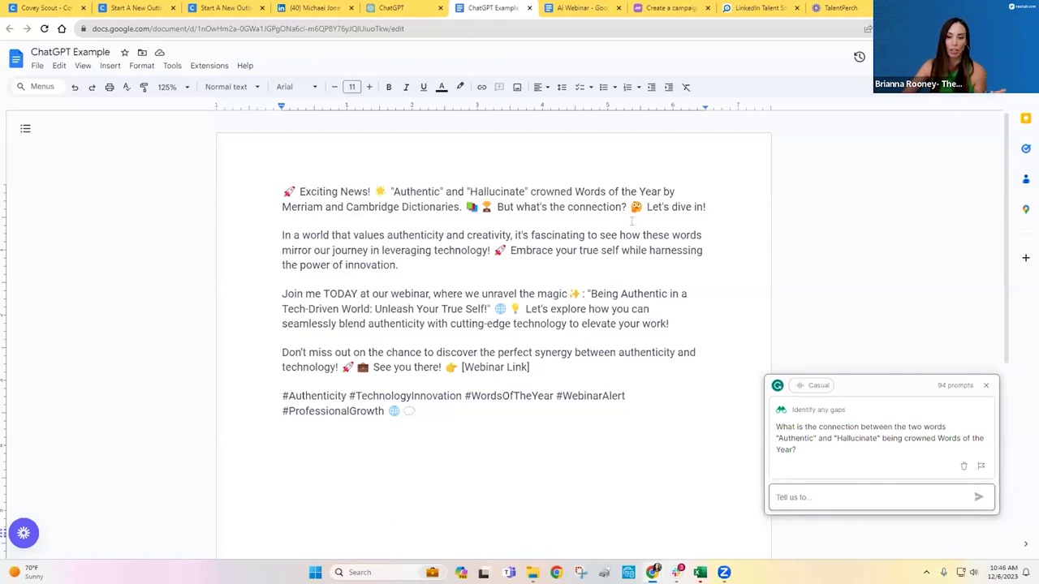
pyautogui.click(964, 467)
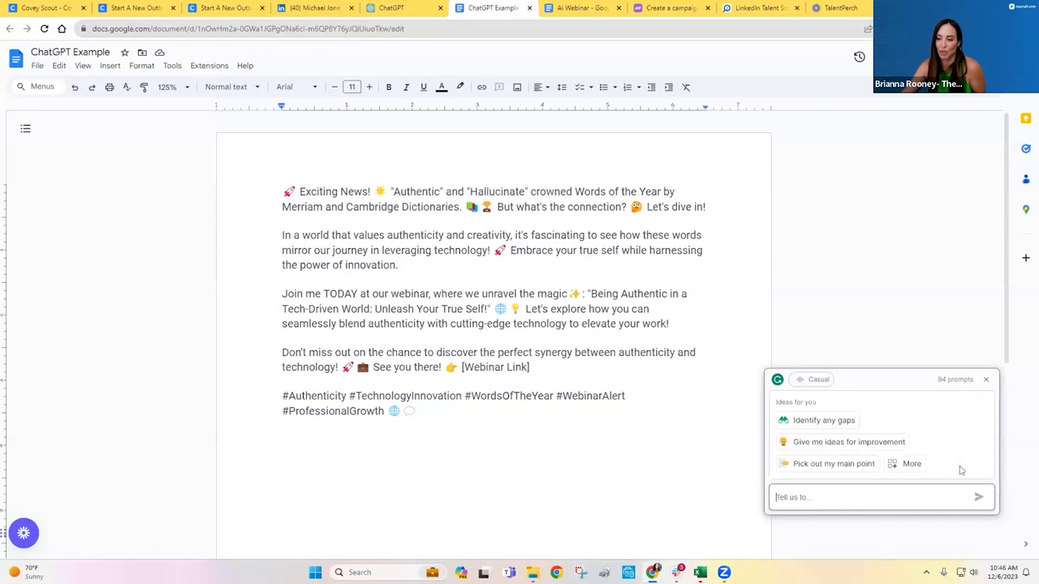
pyautogui.click(897, 442)
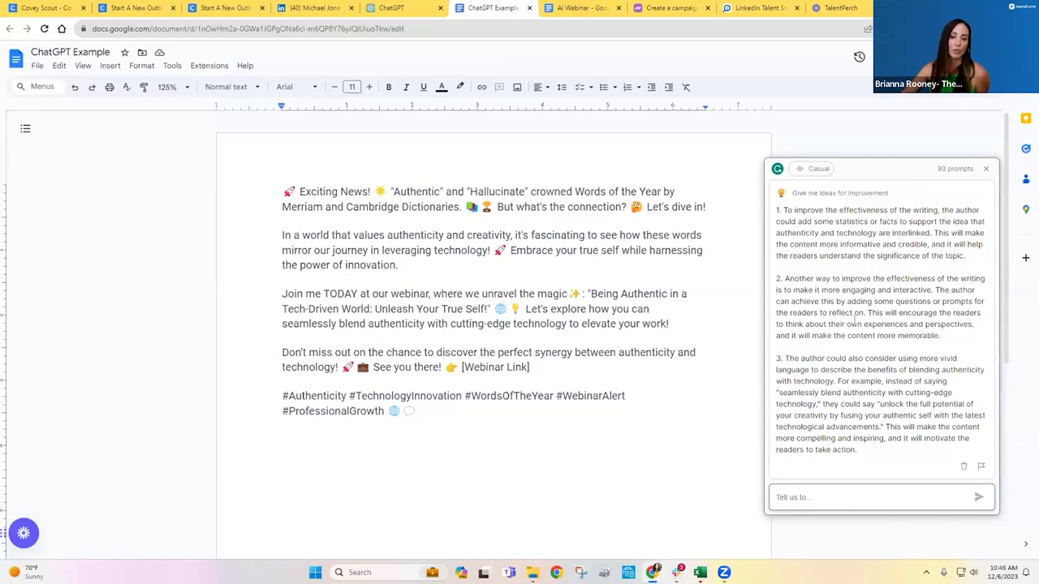
pyautogui.click(964, 466)
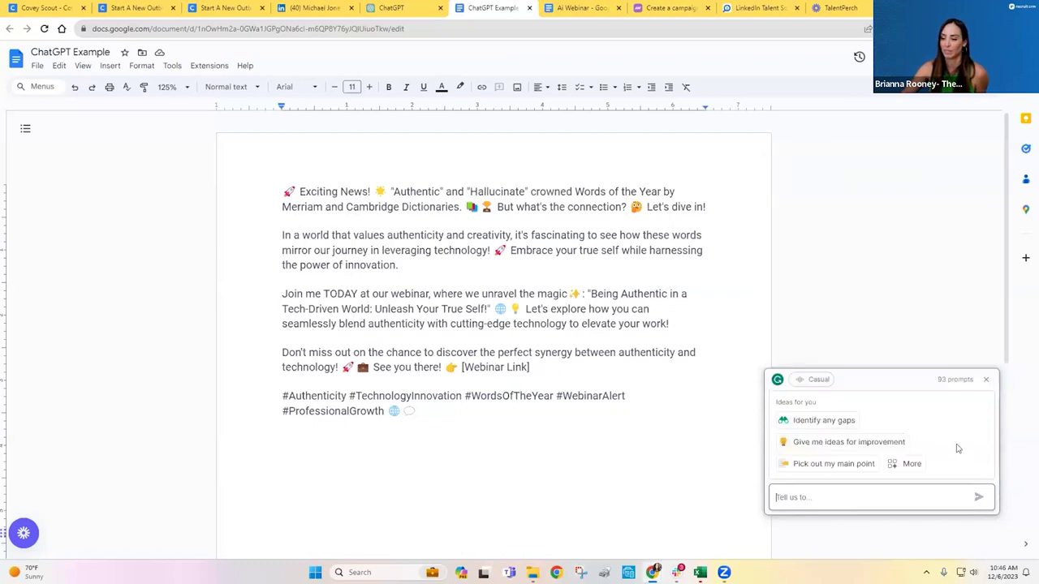
pyautogui.click(813, 469)
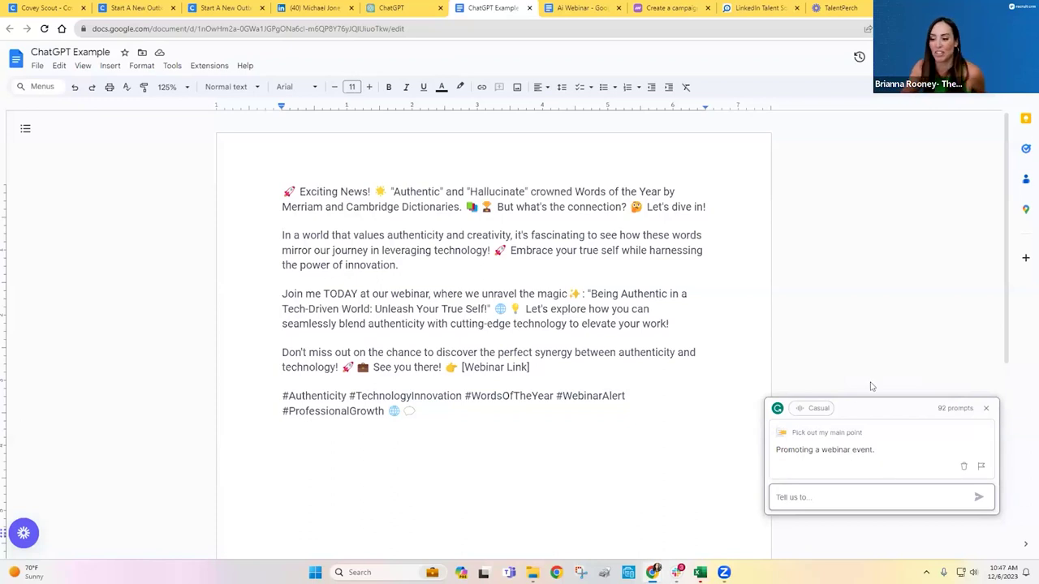
pyautogui.click(987, 409)
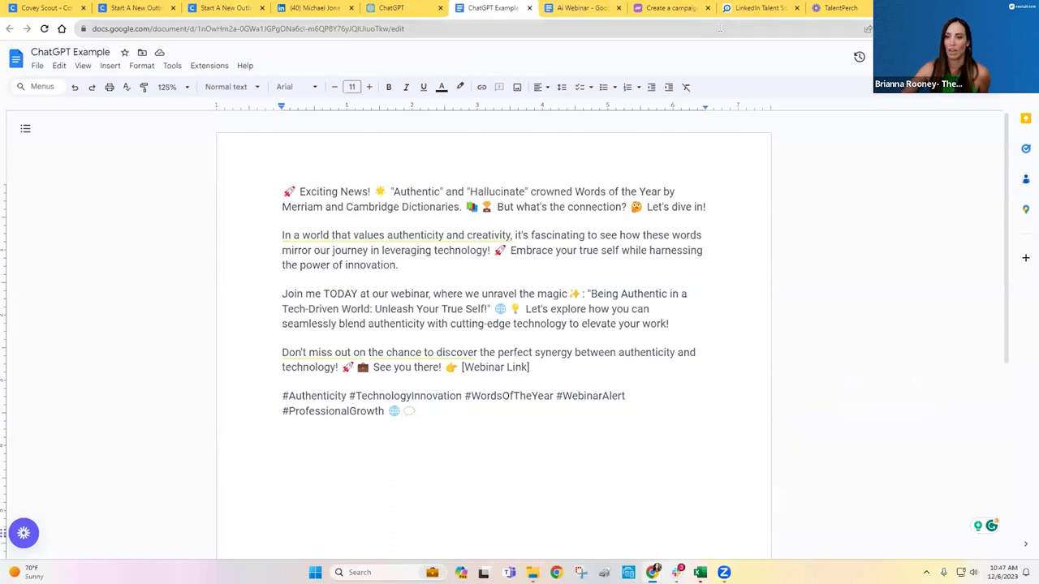
# - Switch to Dripify and start a new leads list named "Staff Software Engineer" that takes its leads from a LinkedIn search URL
pyautogui.moveTo(670, 6)
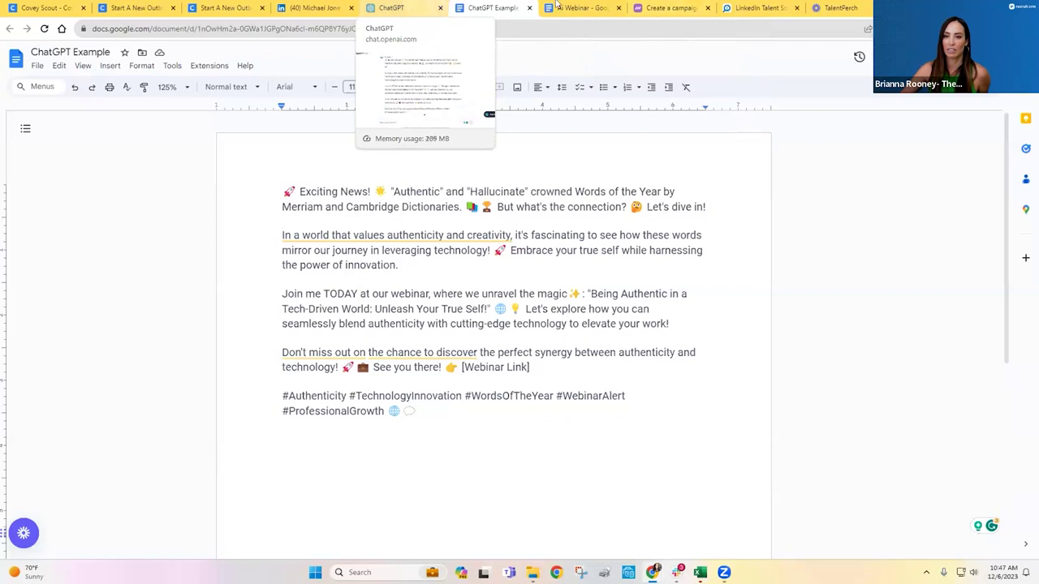
pyautogui.click(652, 6)
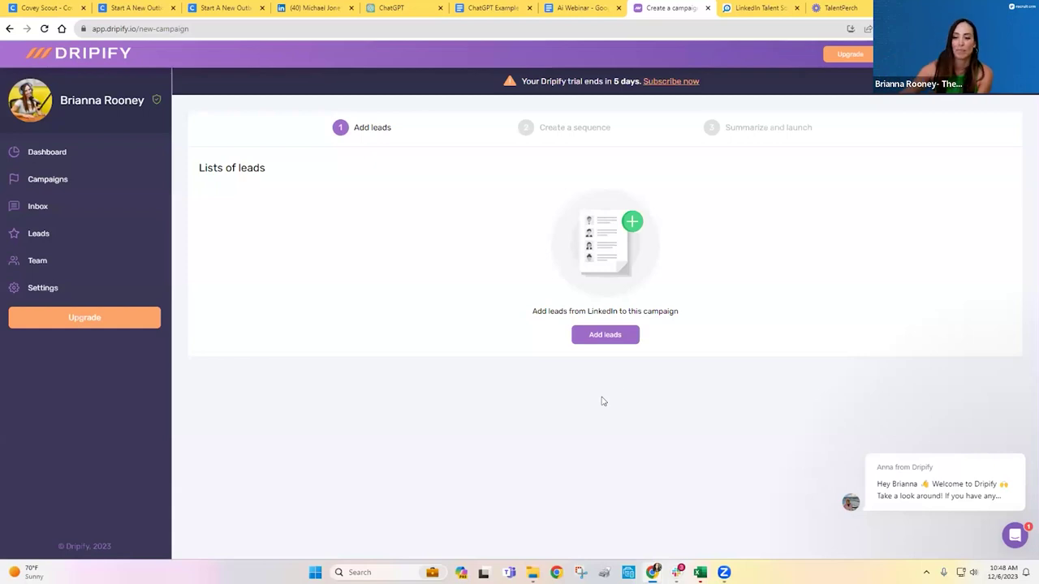
pyautogui.click(617, 340)
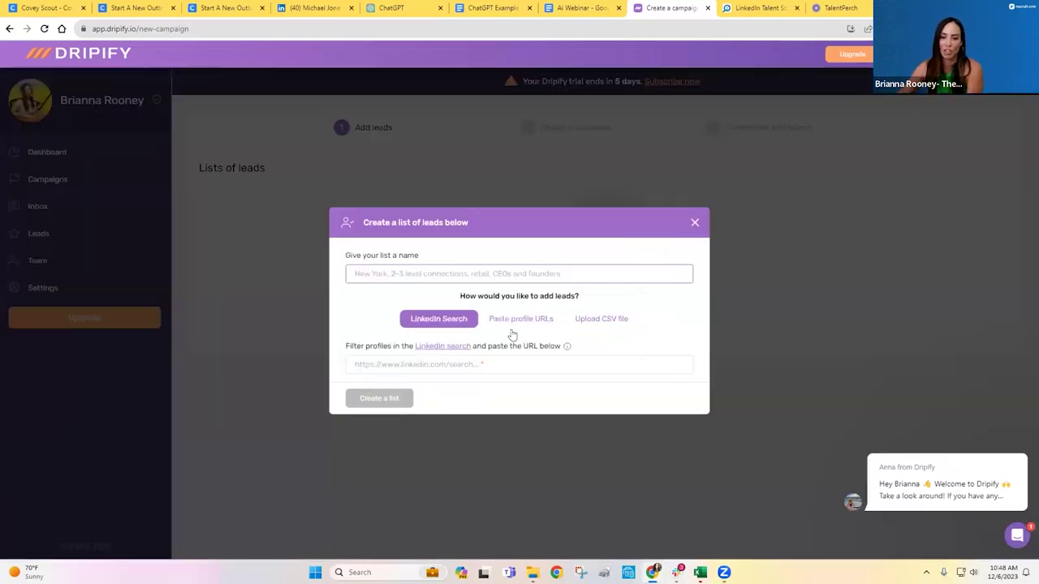
pyautogui.write('Staf')
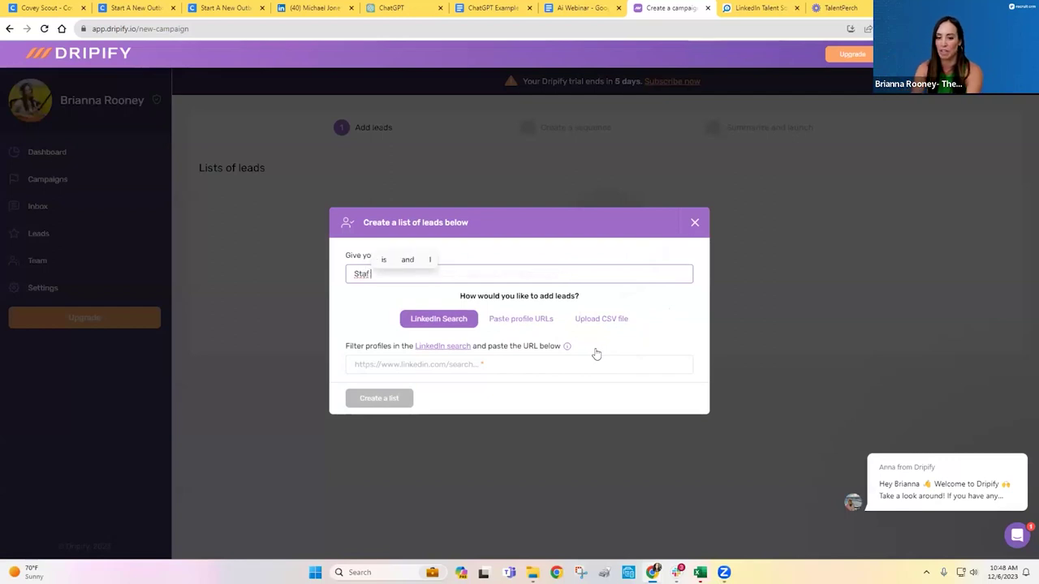
pyautogui.write('f Software Engineer')
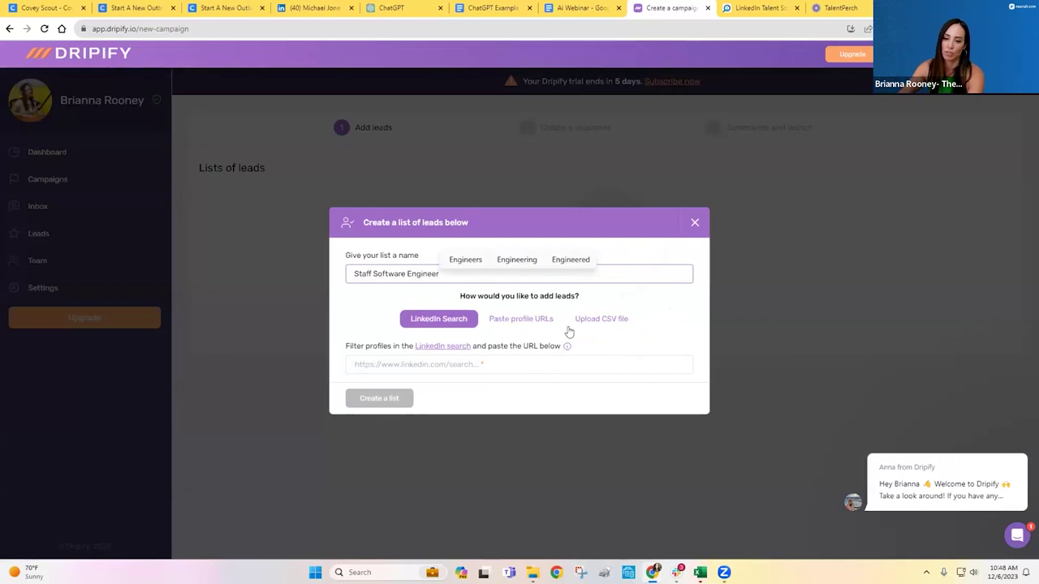
pyautogui.click(533, 365)
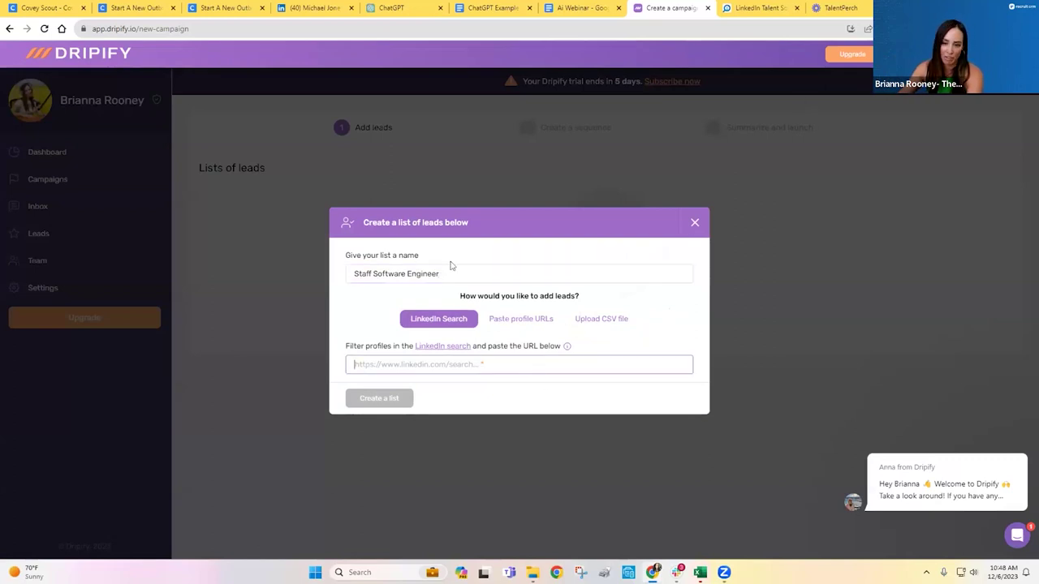
# - Switch to the LinkedIn Recruiter search and review its location, keyword and company size filters
pyautogui.click(755, 8)
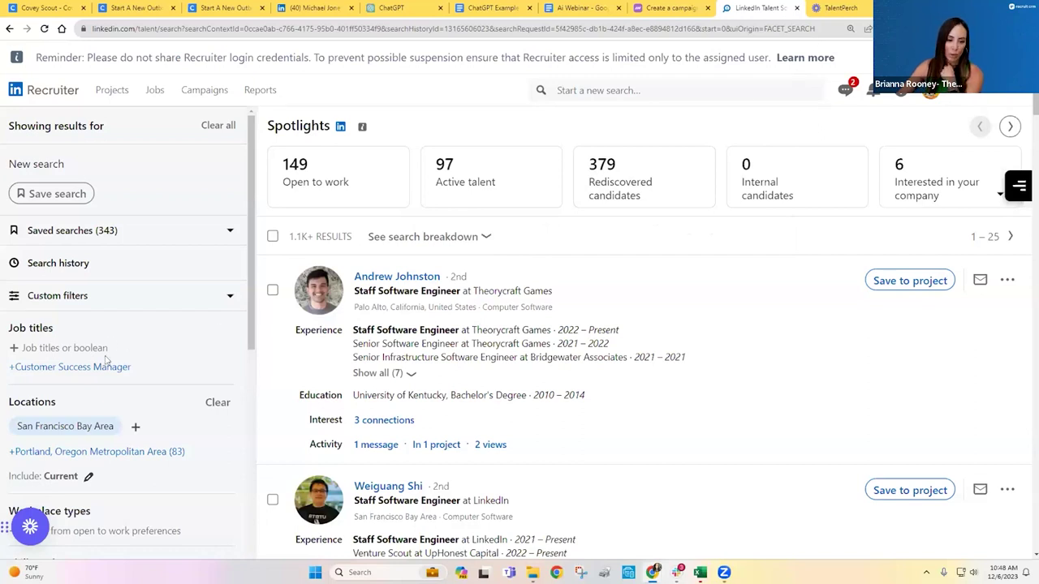
pyautogui.scroll(-3, 106, 360)
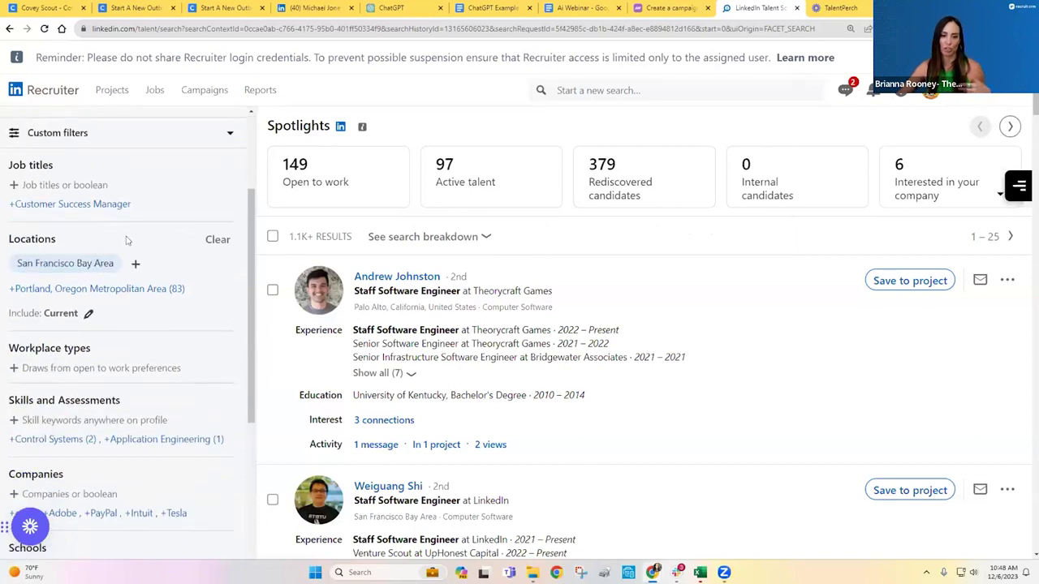
pyautogui.scroll(-5, 126, 241)
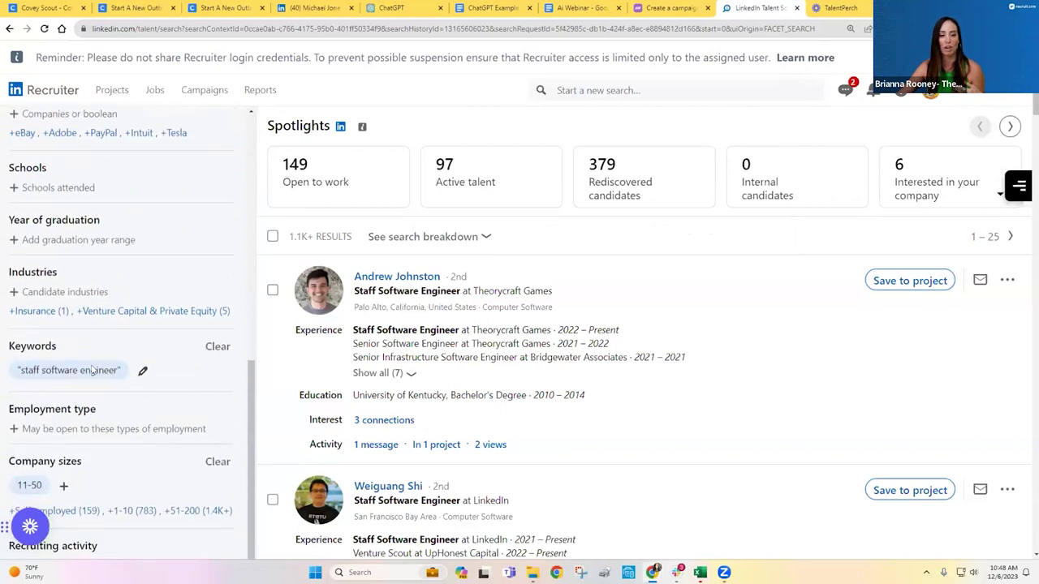
pyautogui.scroll(-4, 61, 394)
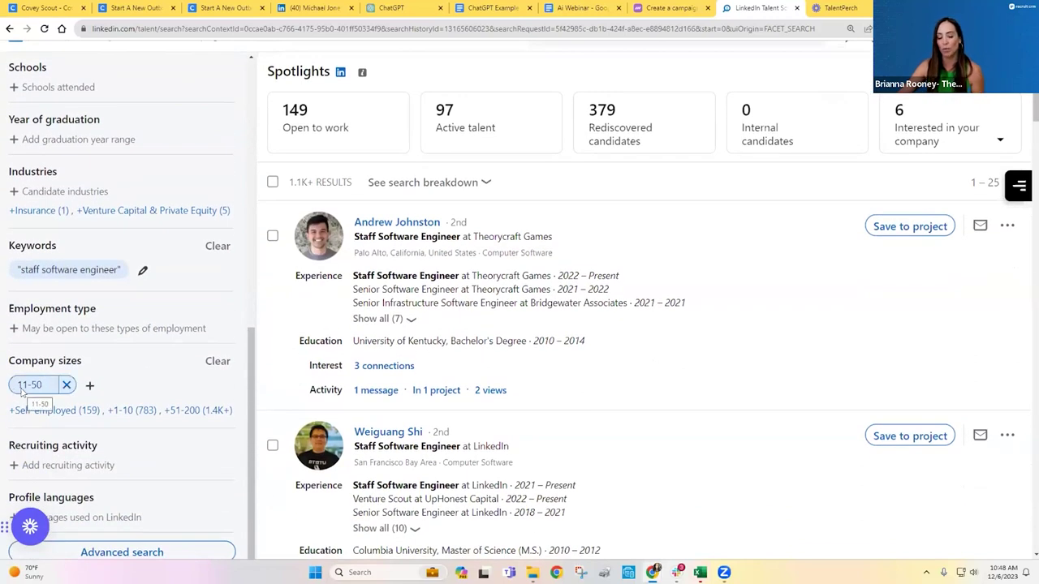
pyautogui.scroll(5, 91, 386)
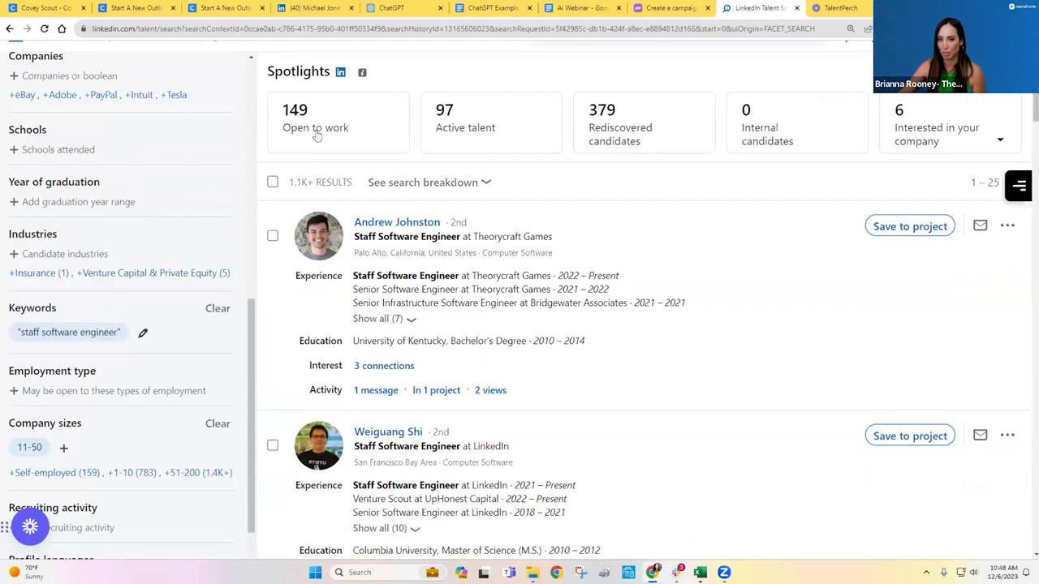
# - Copy the Recruiter search URL into the "Staff Software Engineer" list in Dripify and create the list with 100 leads
pyautogui.click(410, 28)
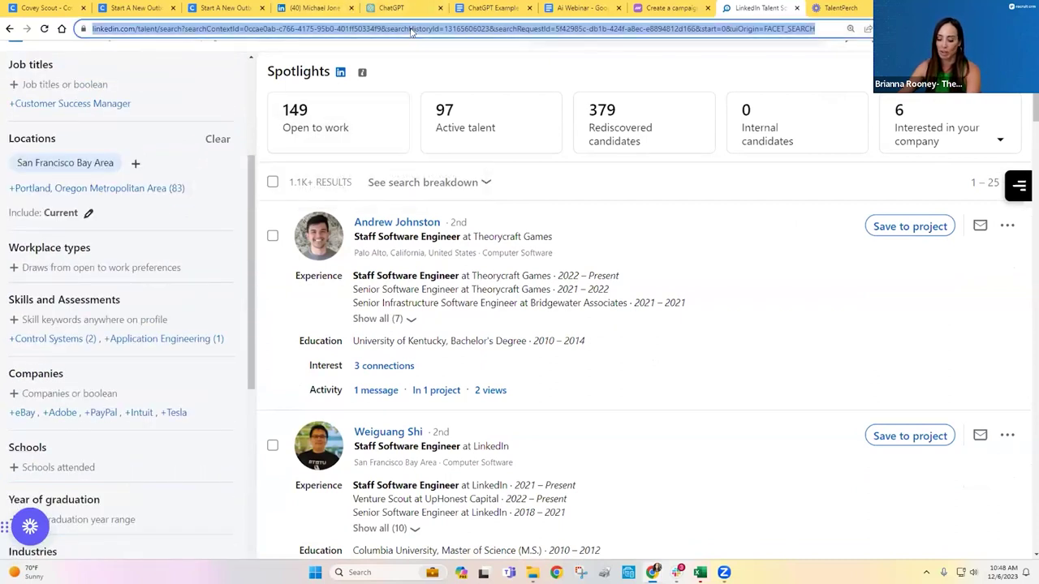
pyautogui.click(671, 7)
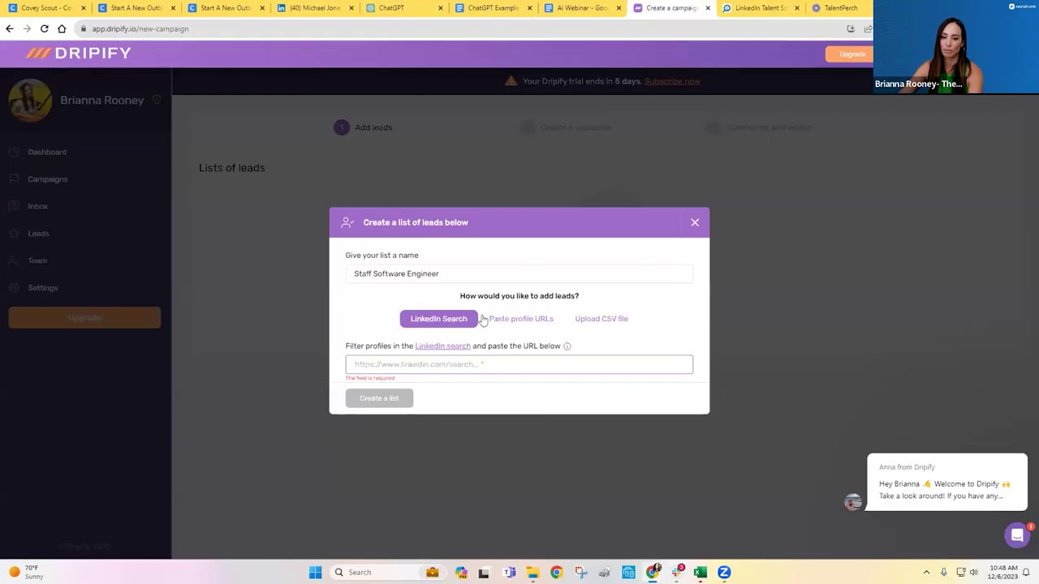
pyautogui.hotkey('ctrl', 'v')
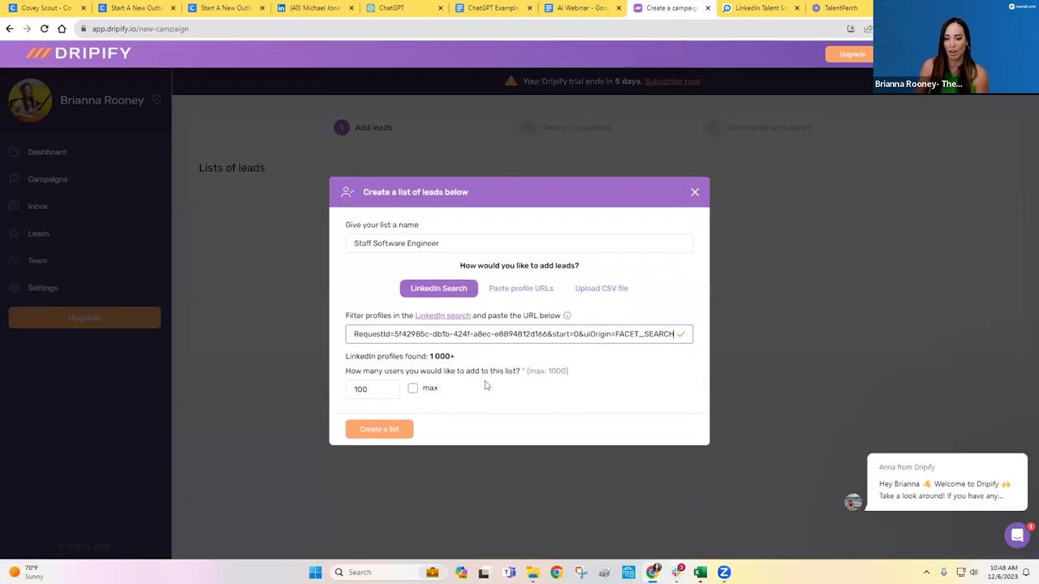
pyautogui.click(388, 430)
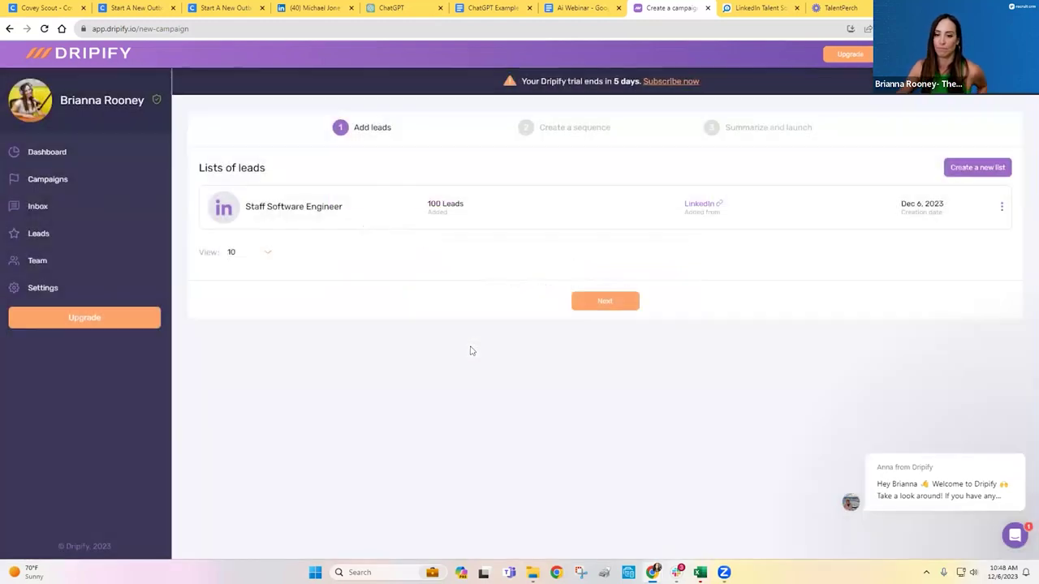
# - Continue to the sequence stage of the campaign and use the pre-built "Lead Generation" template
pyautogui.click(587, 301)
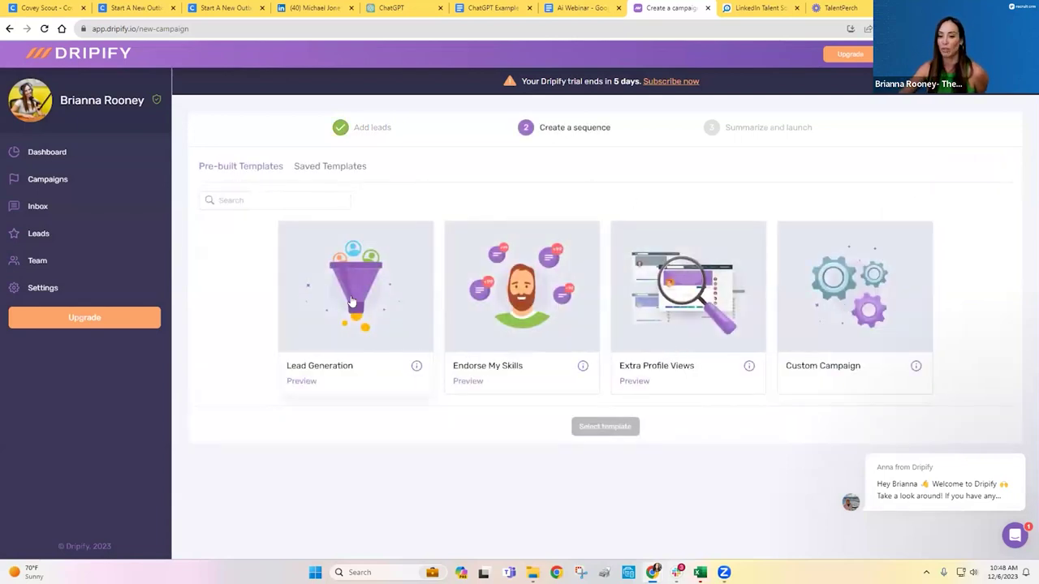
pyautogui.click(388, 288)
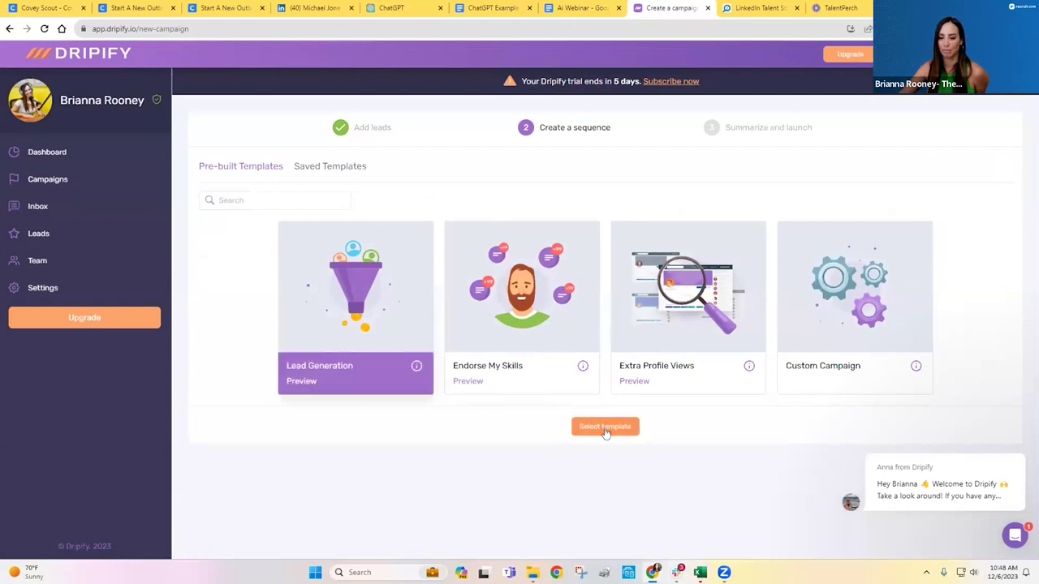
pyautogui.click(605, 428)
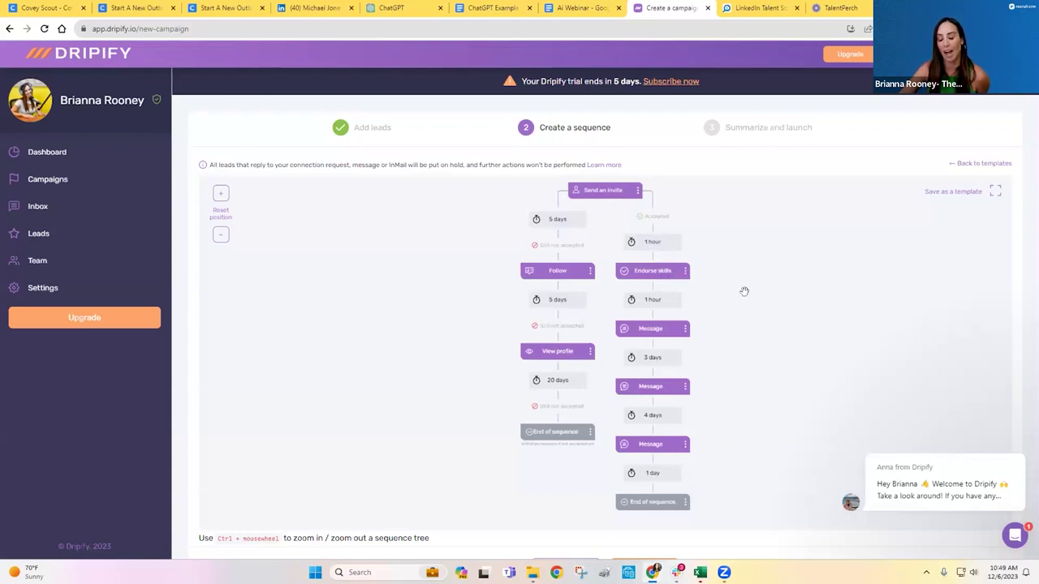
# - Remove the "Endorse skills" action and everything after it from the accepted-invite branch of the sequence
pyautogui.click(685, 271)
pyautogui.click(671, 294)
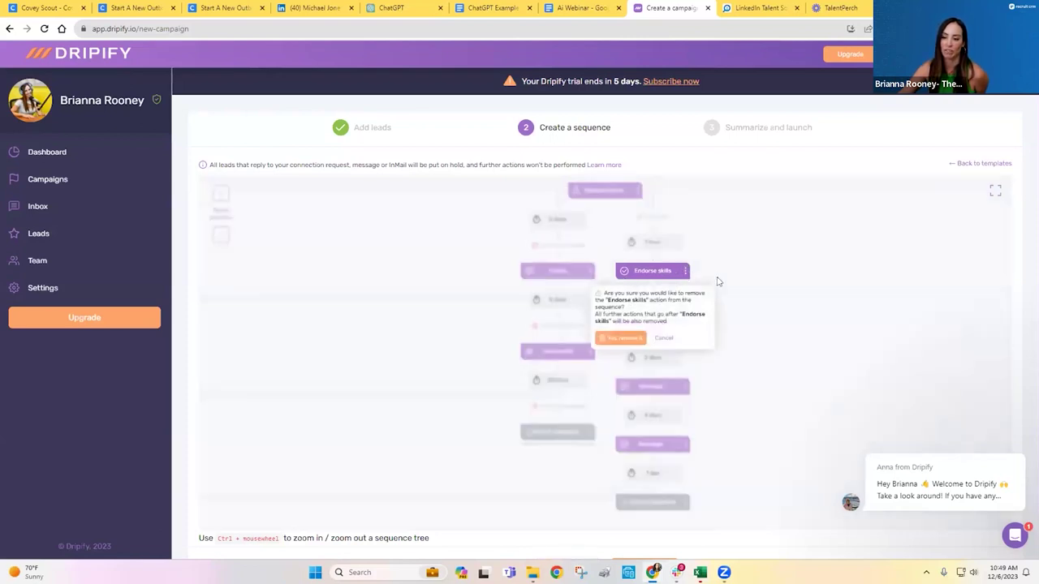
pyautogui.click(617, 339)
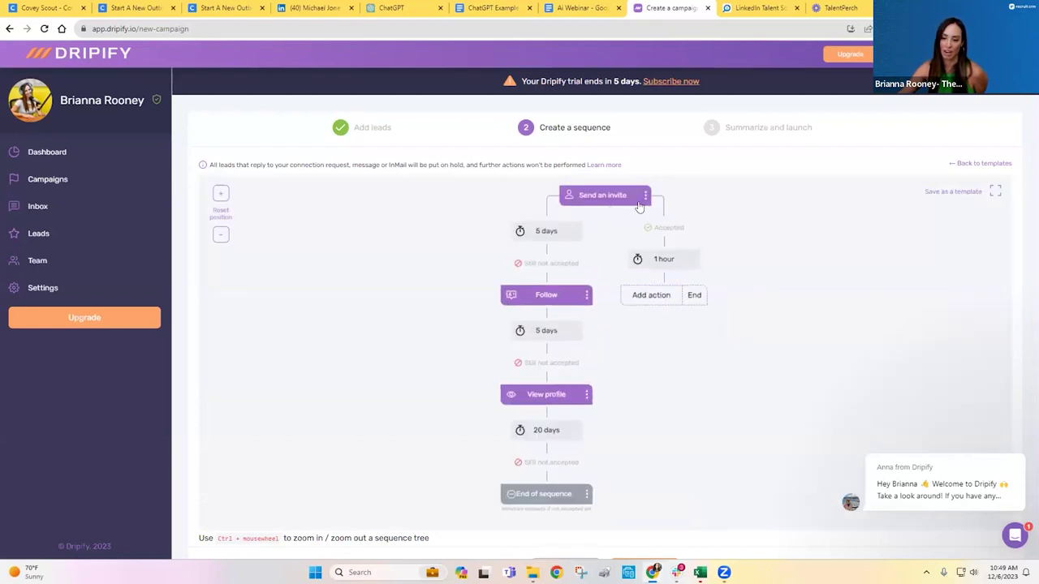
# - Look over the actions and conditions available for the accepted-invite branch without adding any
pyautogui.scroll(-1, 721, 285)
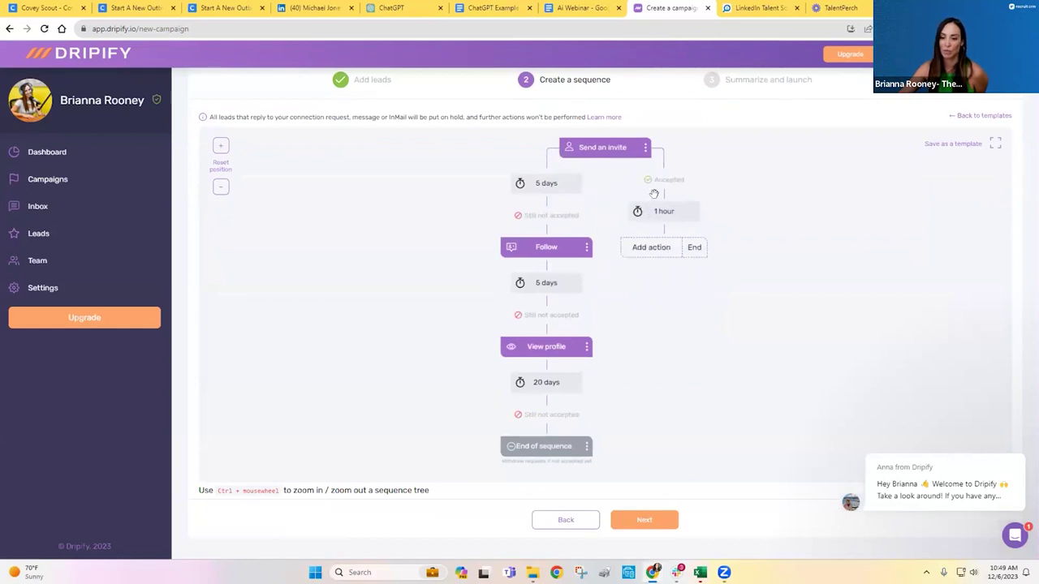
pyautogui.click(654, 247)
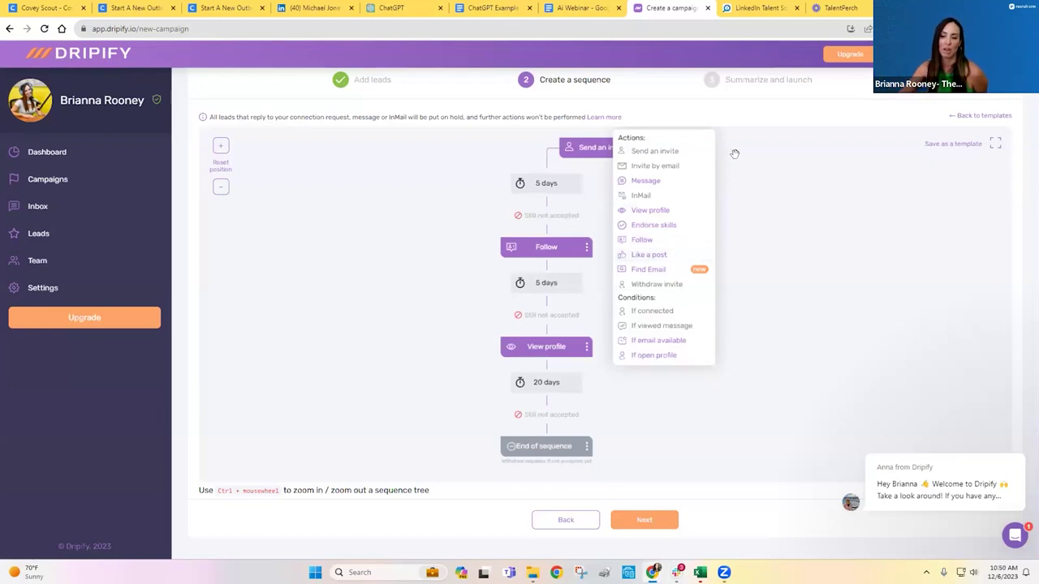
pyautogui.click(739, 120)
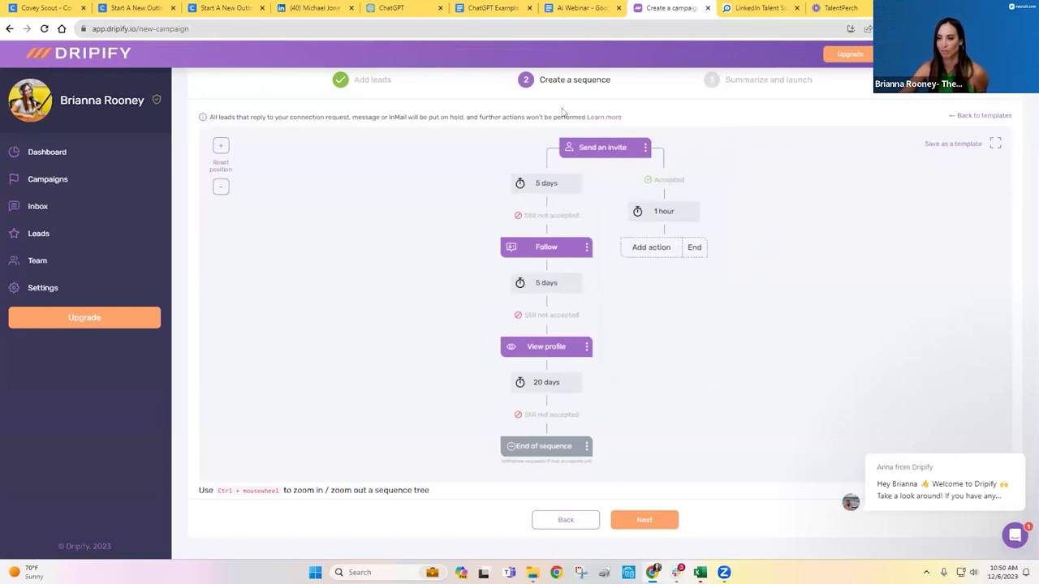
# - Switch to the TalentPerch video in Loom and read through its transcript and the sections below the video
pyautogui.click(844, 7)
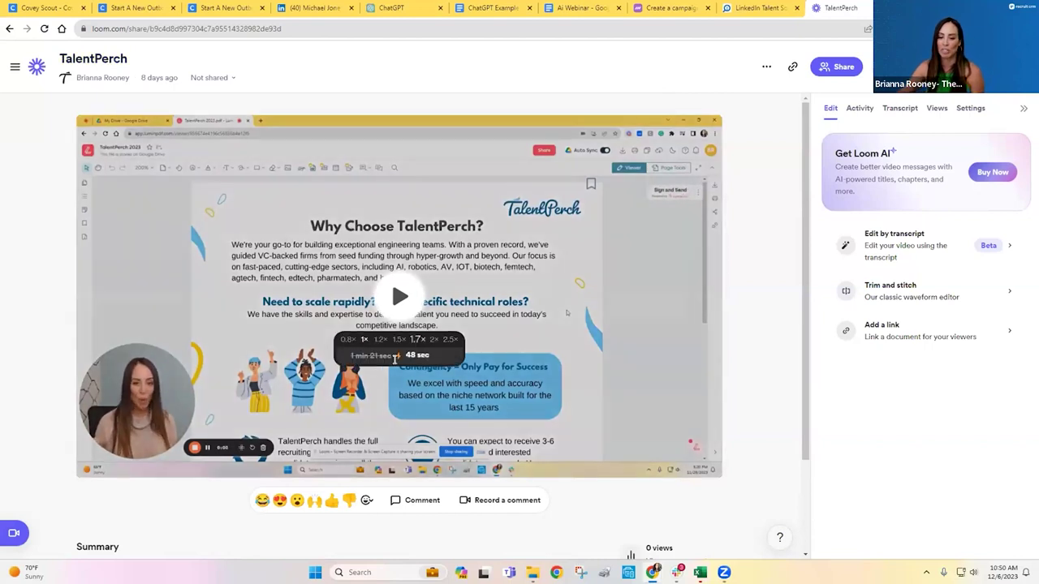
pyautogui.moveTo(401, 347)
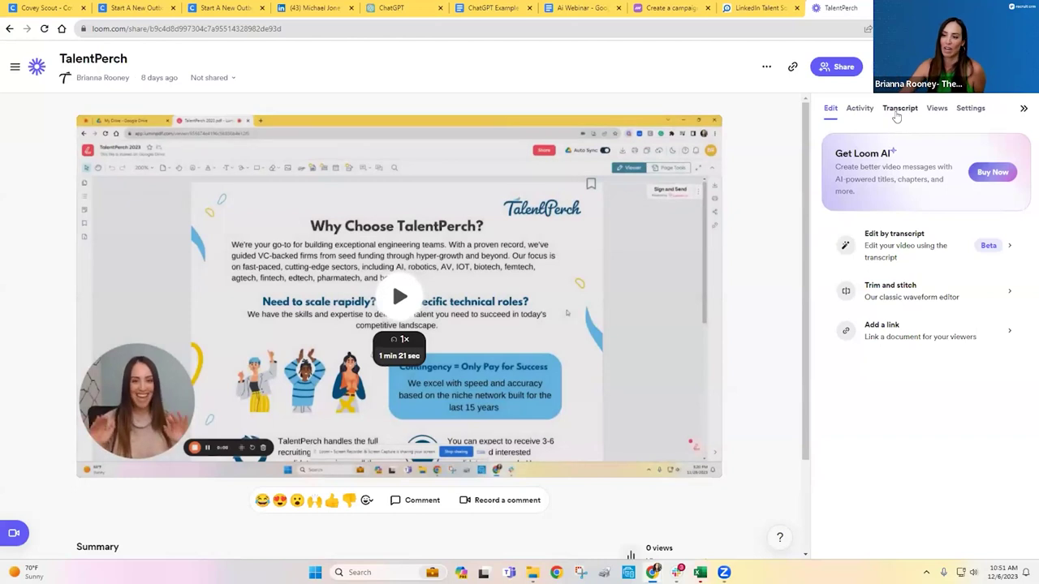
pyautogui.click(897, 116)
pyautogui.scroll(-2, 941, 237)
pyautogui.scroll(-2, 434, 403)
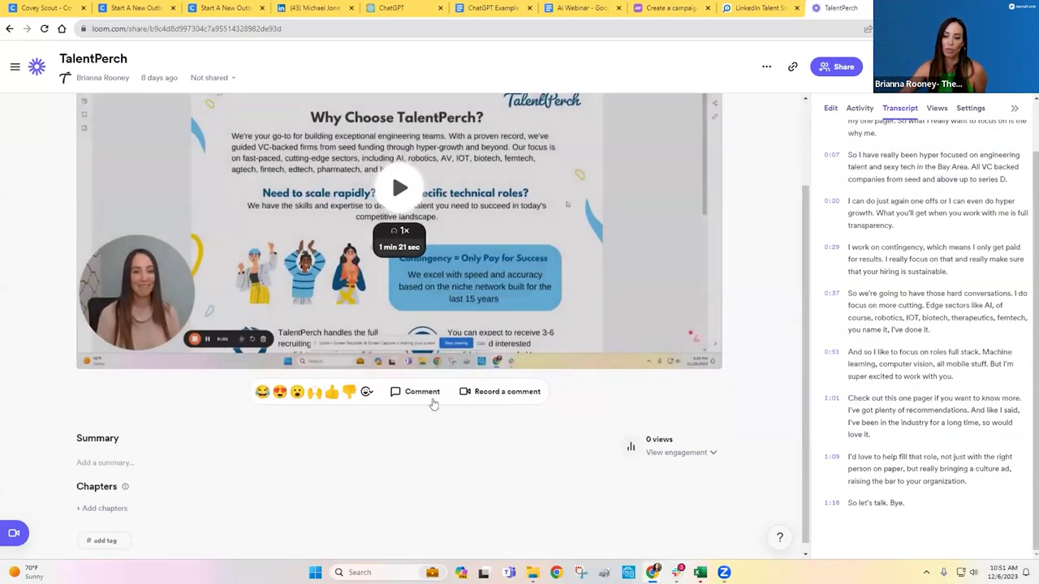
pyautogui.scroll(-1, 487, 410)
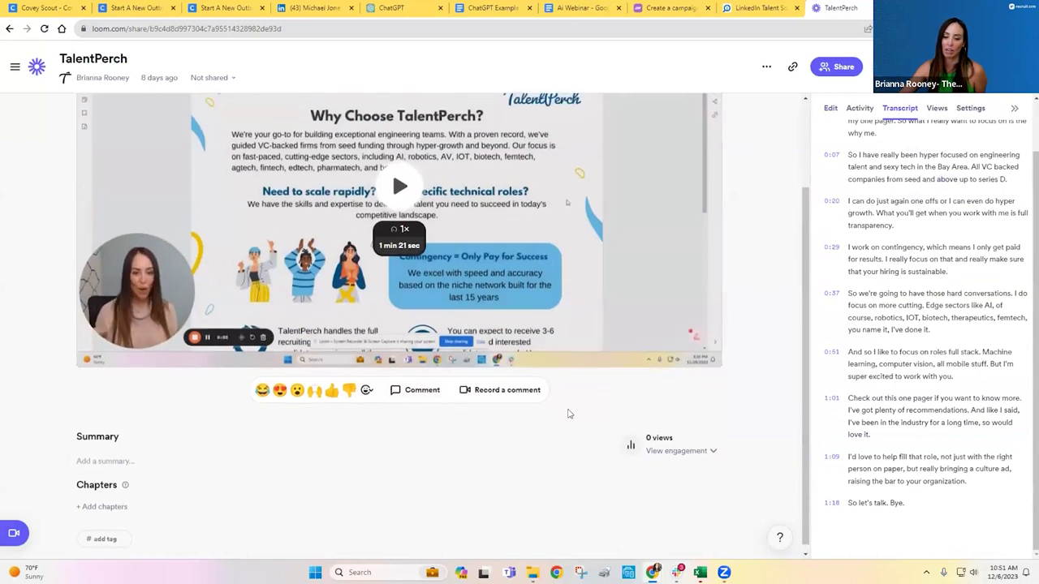
pyautogui.scroll(1, 569, 414)
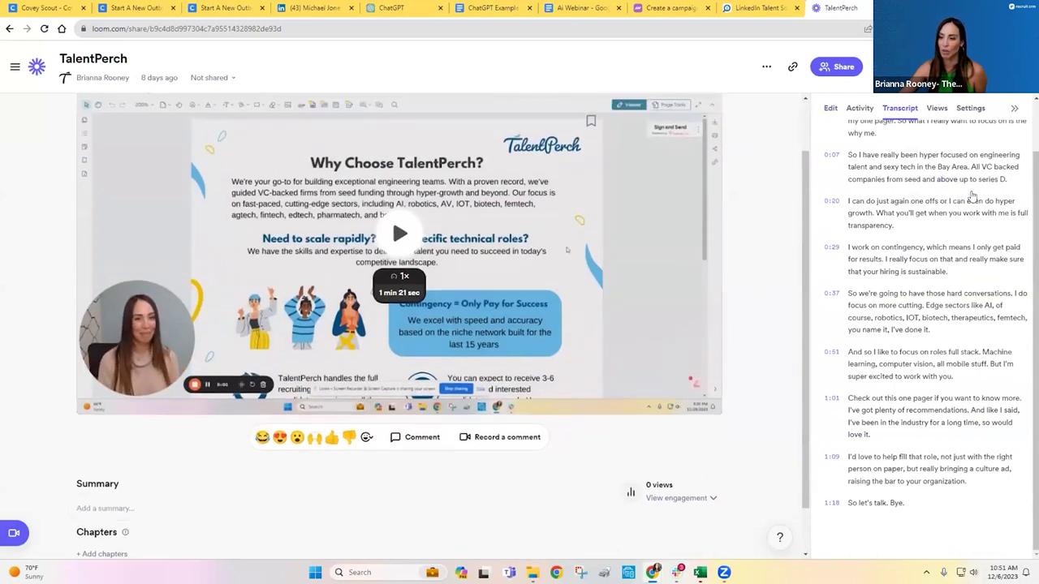
pyautogui.click(990, 213)
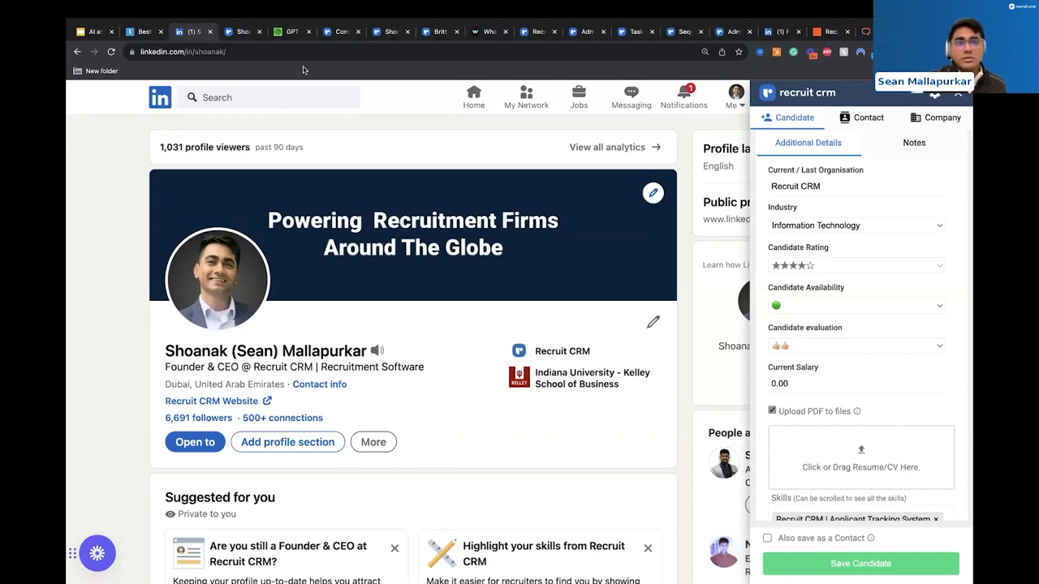
# - View the Textkernel homepage, followed by Workato's how-it-works page
pyautogui.click(291, 32)
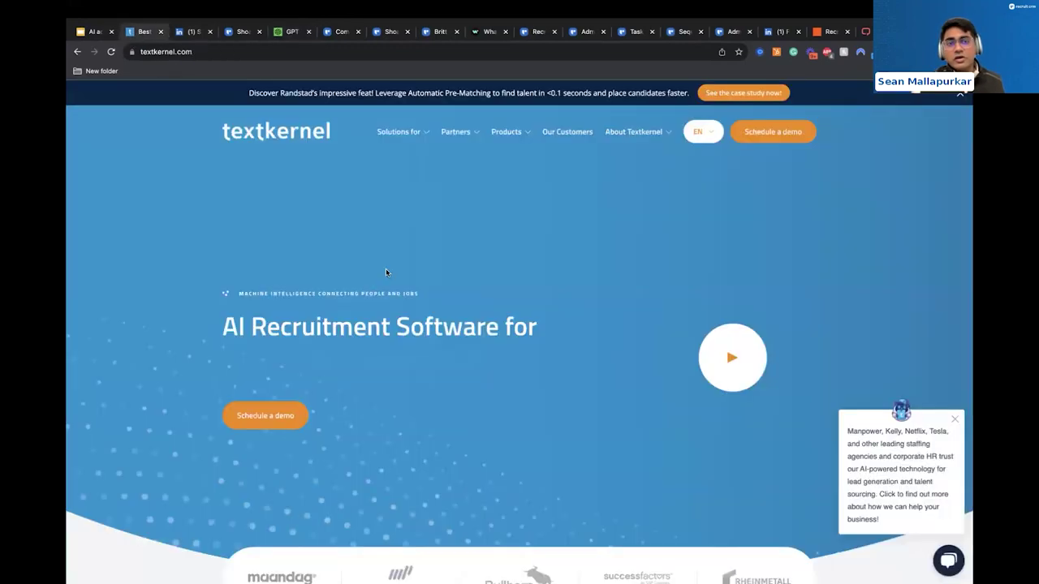
pyautogui.click(138, 32)
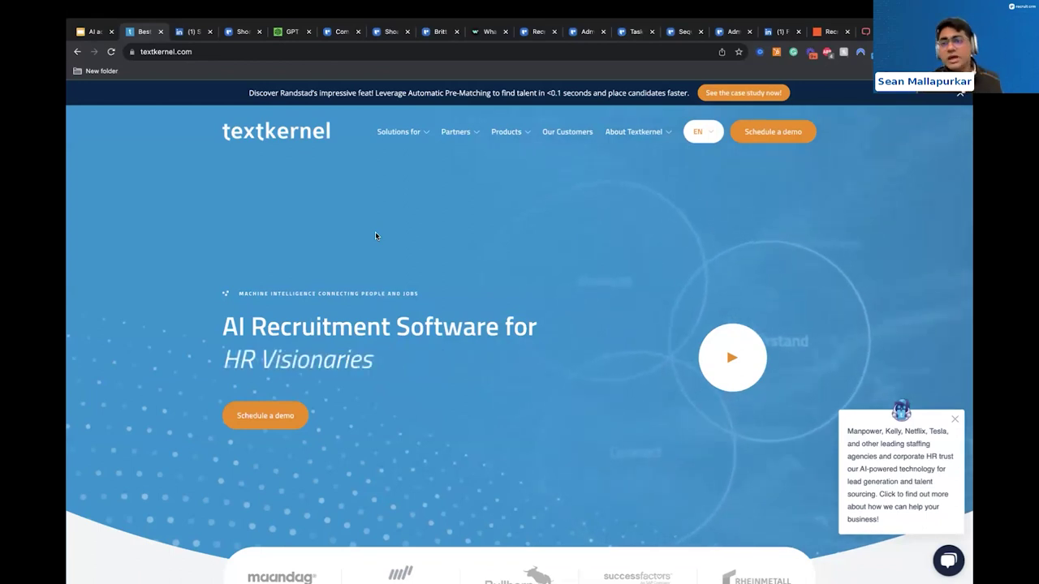
pyautogui.click(480, 32)
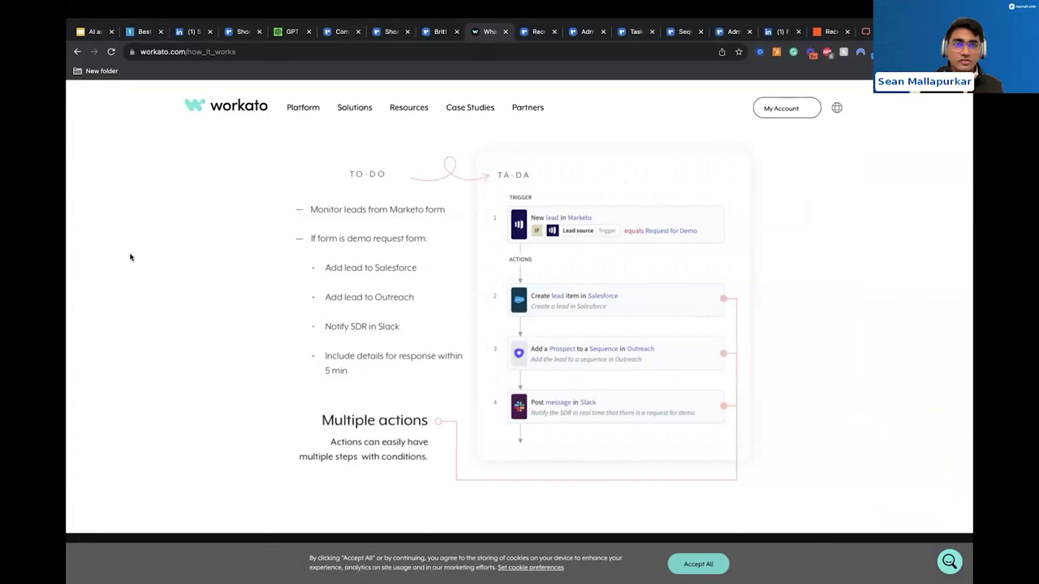
# - Check the LinkedIn profile in the Recruit CRM extension and switch to the matching candidate record in Recruit CRM
pyautogui.moveTo(193, 58)
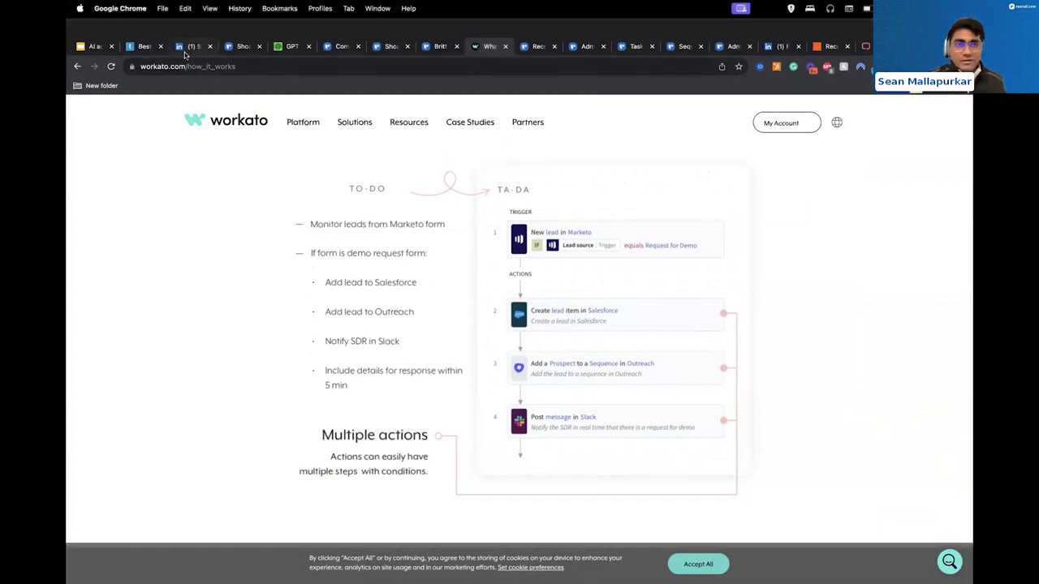
pyautogui.click(193, 46)
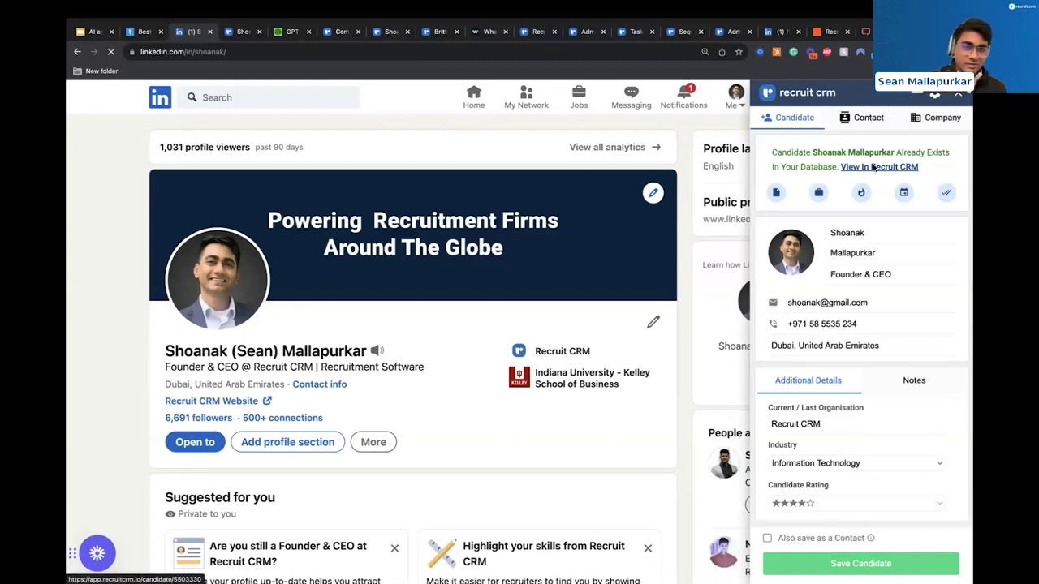
pyautogui.click(237, 35)
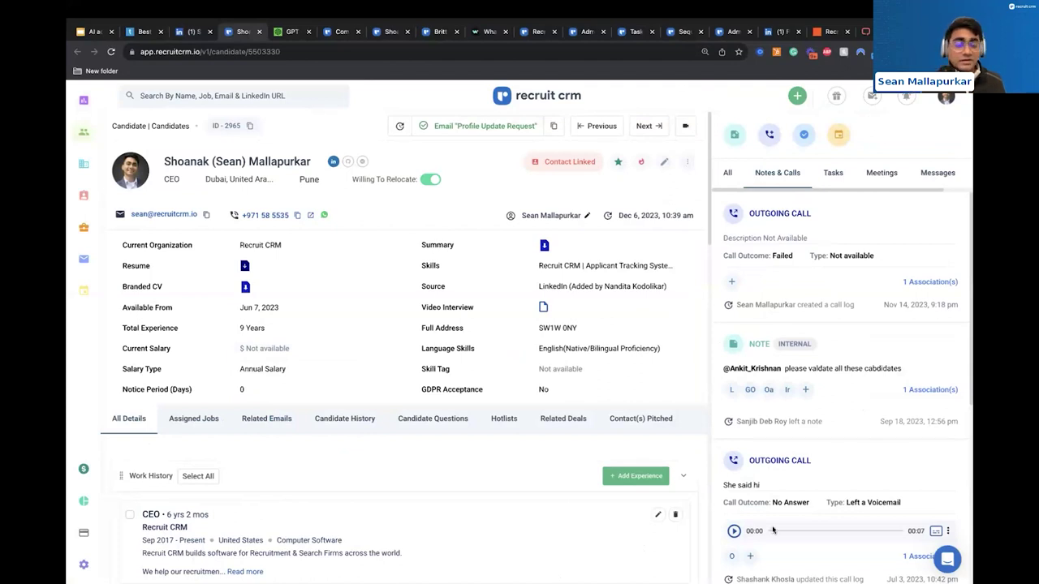
# - Review the candidate's work history and education, expanding the full descriptions of the CEO and Founder positions
pyautogui.scroll(-3, 367, 415)
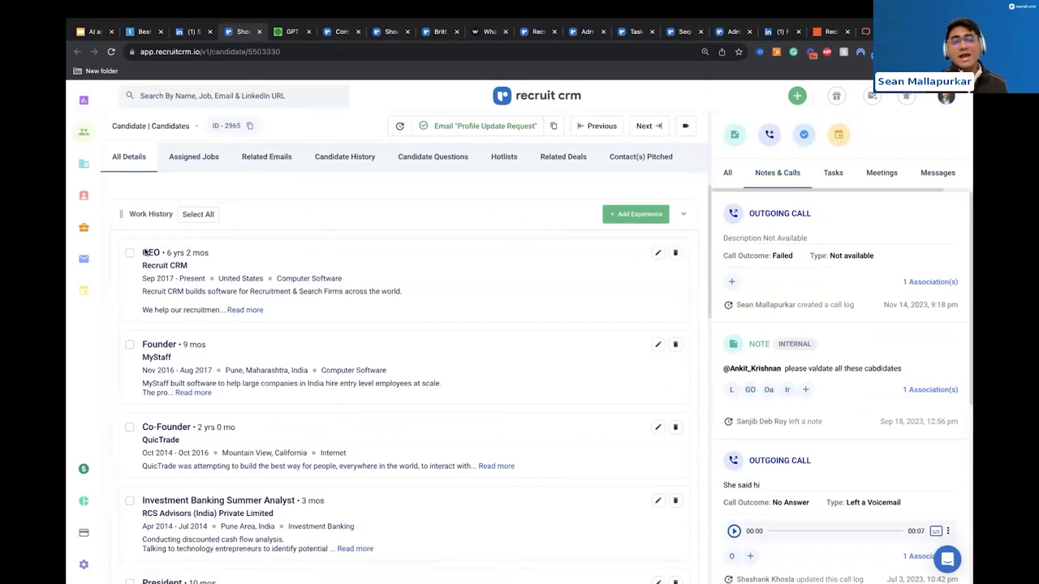
pyautogui.scroll(-2, 169, 303)
pyautogui.scroll(-4, 169, 303)
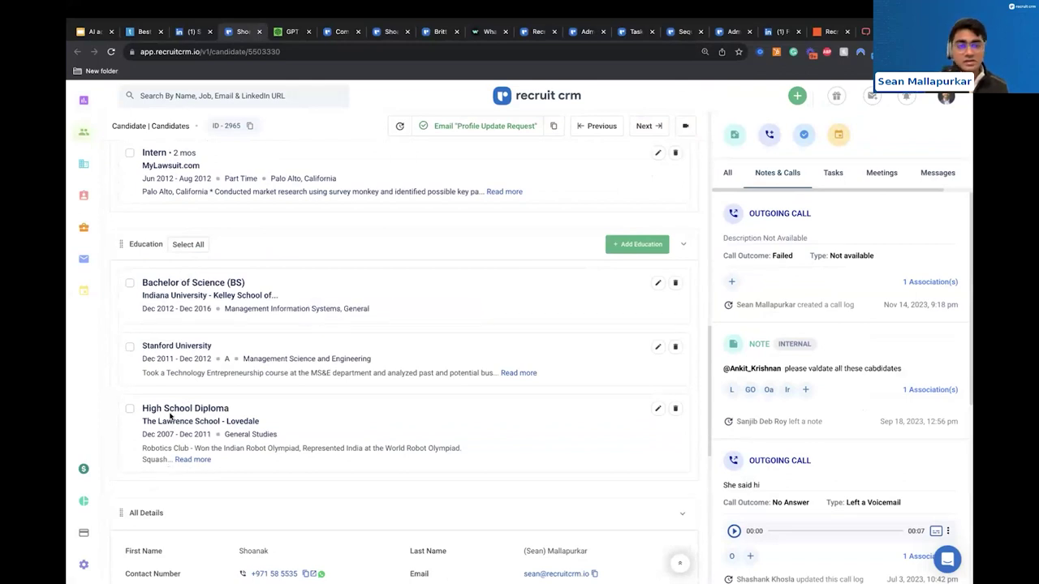
pyautogui.scroll(4, 172, 417)
pyautogui.scroll(2, 177, 259)
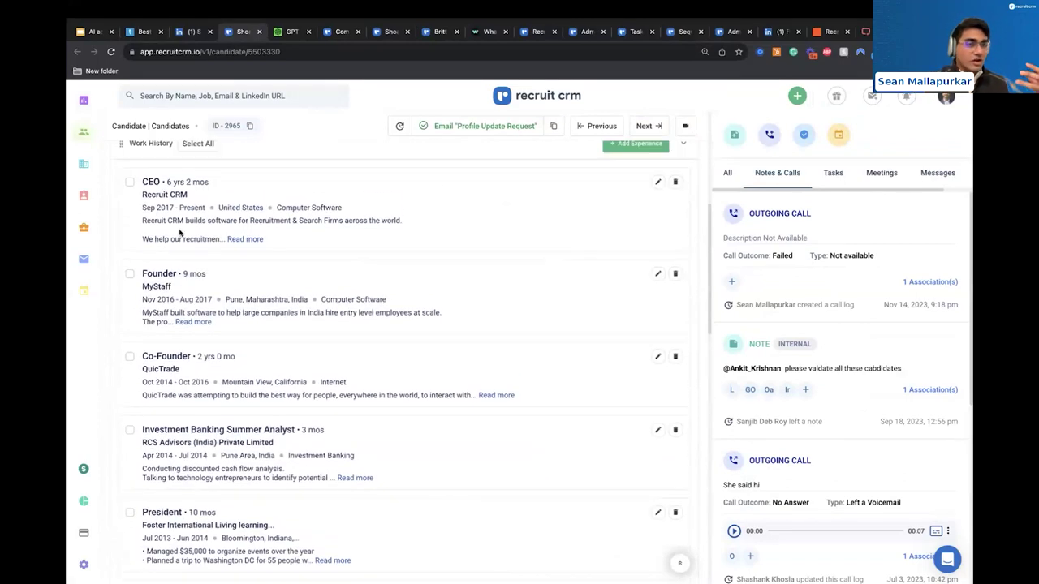
pyautogui.click(242, 240)
pyautogui.click(198, 350)
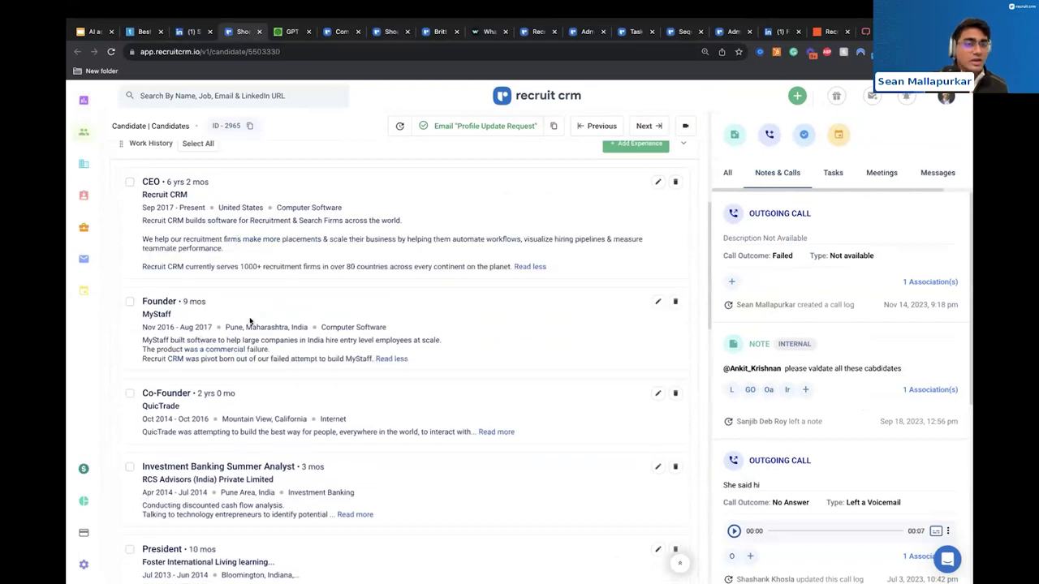
pyautogui.scroll(4, 293, 223)
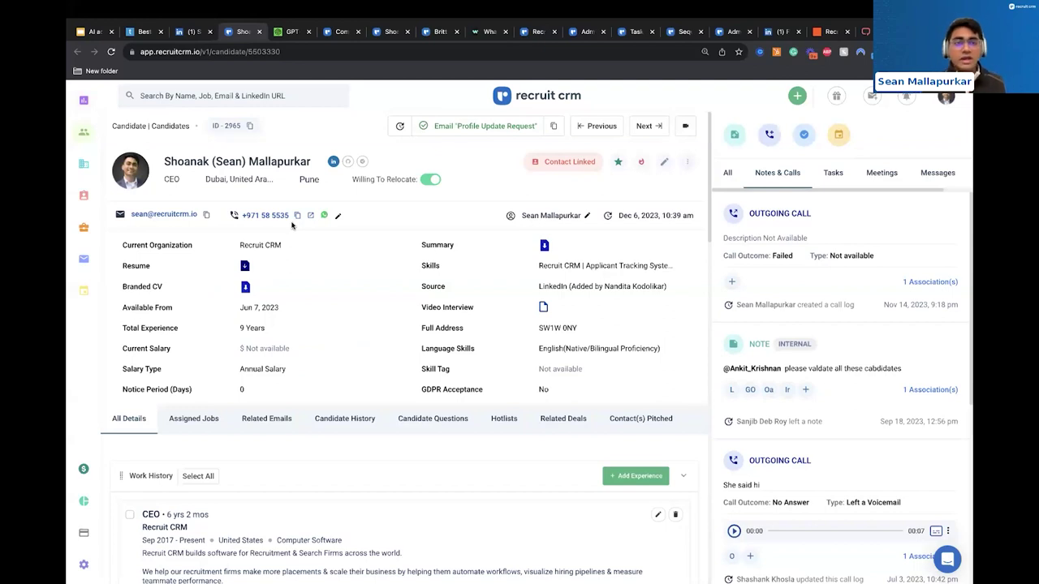
# - Compose an email to the candidate, entering trial text "esfvse" and "sbdfsef" before loading the "Auth Email" template
pyautogui.click(180, 214)
pyautogui.click(389, 234)
pyautogui.write('esfvse')
pyautogui.press('Return')
pyautogui.write('sbdfsef')
pyautogui.click(457, 171)
pyautogui.click(446, 242)
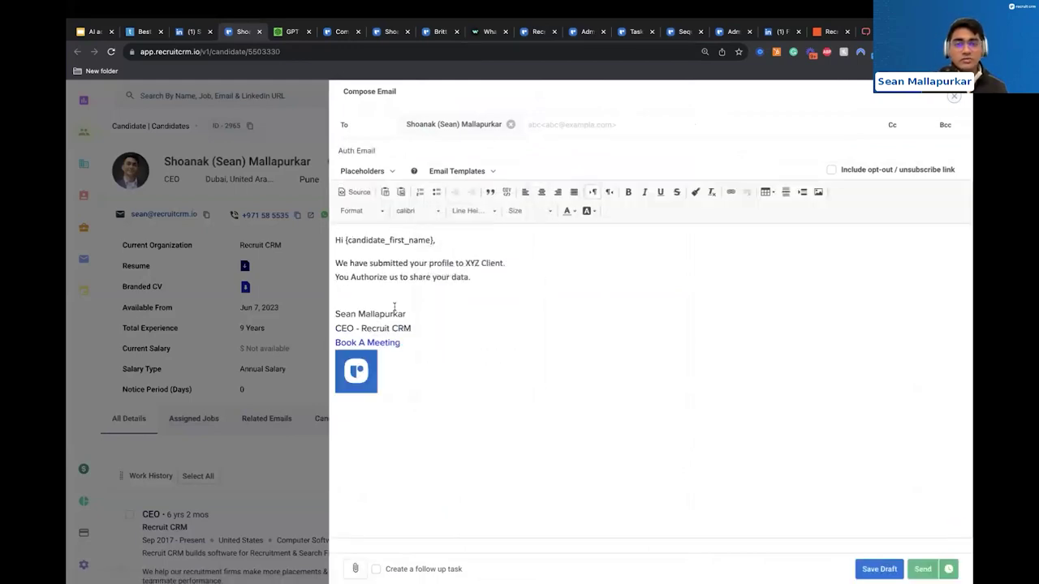
# - Delete the two sentences about submitting the profile from the email body and replace the greeting line with "Hi"
pyautogui.click(491, 274)
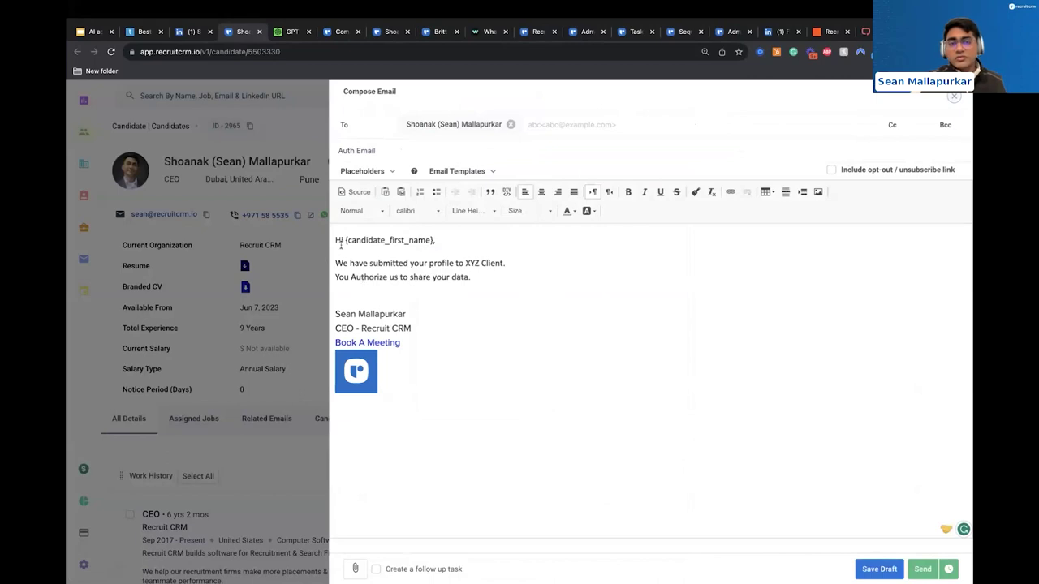
pyautogui.moveTo(336, 262); pyautogui.dragTo(545, 274)
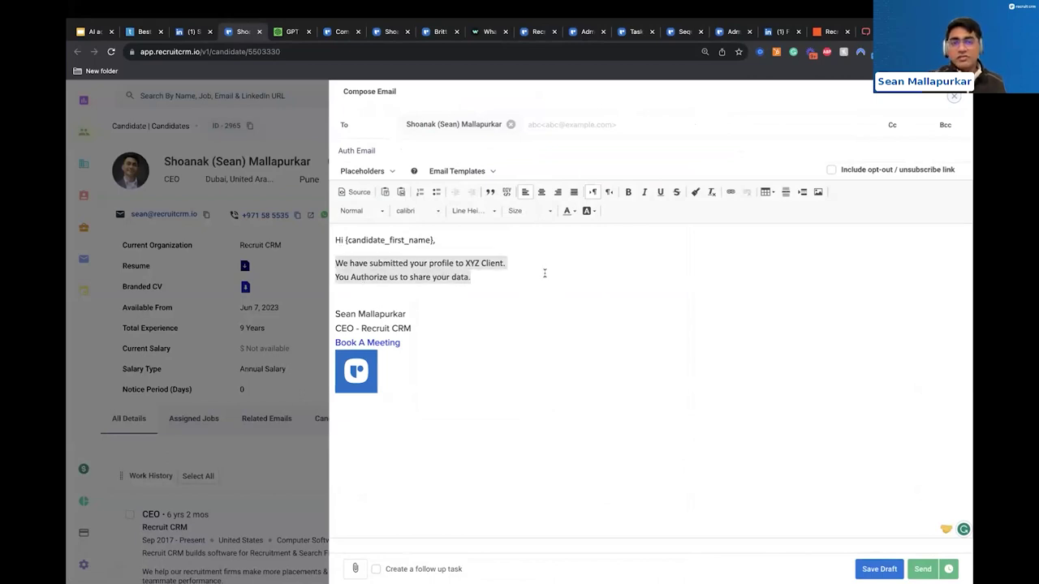
pyautogui.press('BackSpace')
pyautogui.tripleClick(485, 240)
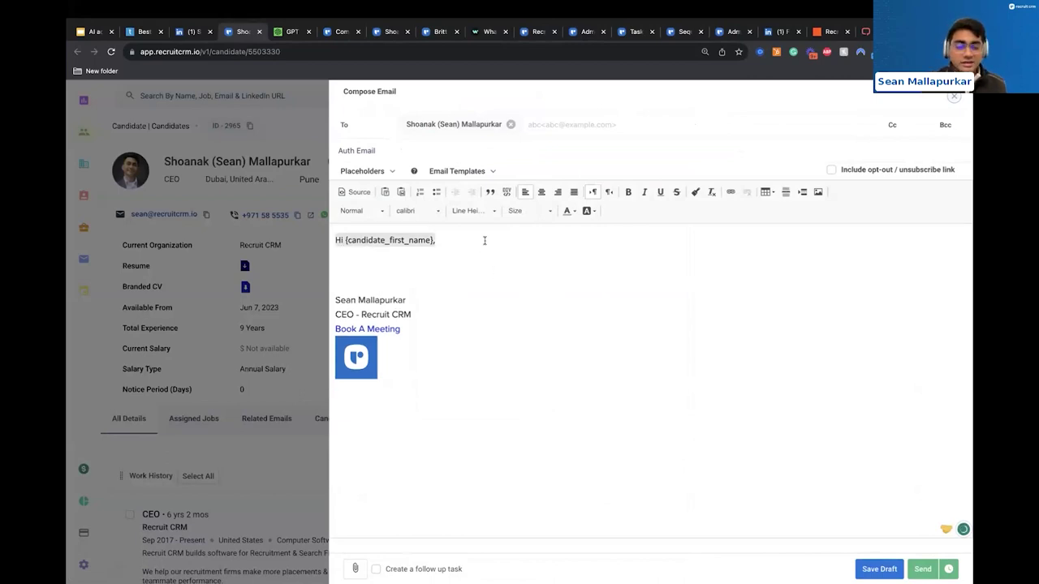
pyautogui.write('Hi')
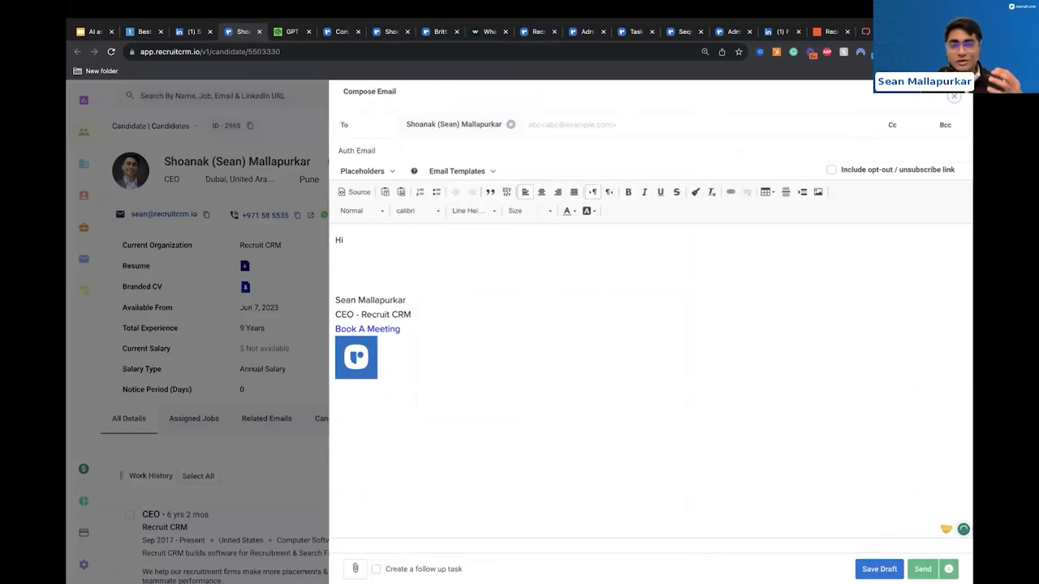
# - Start a new candidate email template and have AI Assist write it from the pasted prompt
pyautogui.click(449, 172)
pyautogui.click(474, 401)
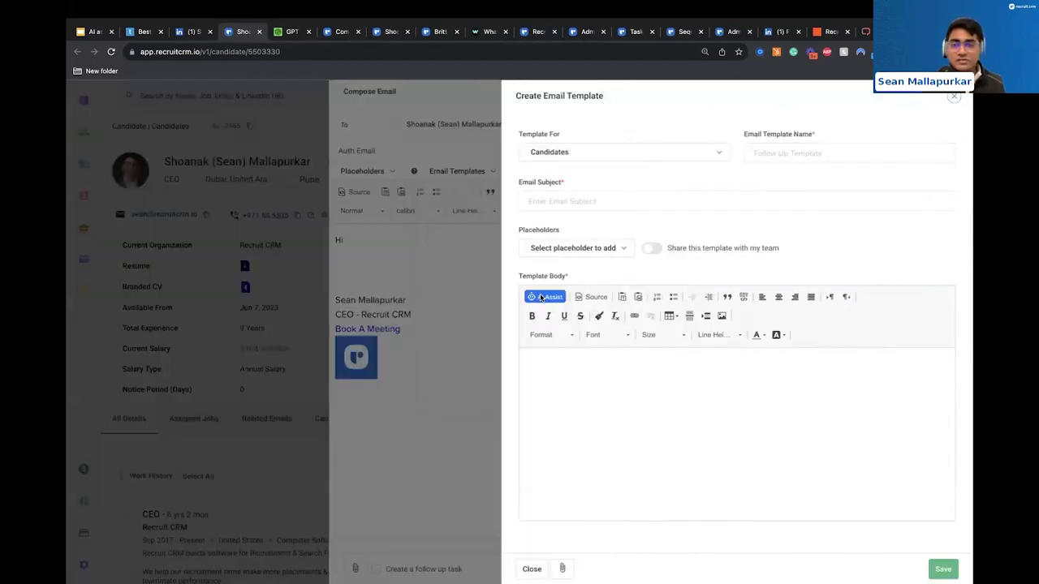
pyautogui.click(543, 297)
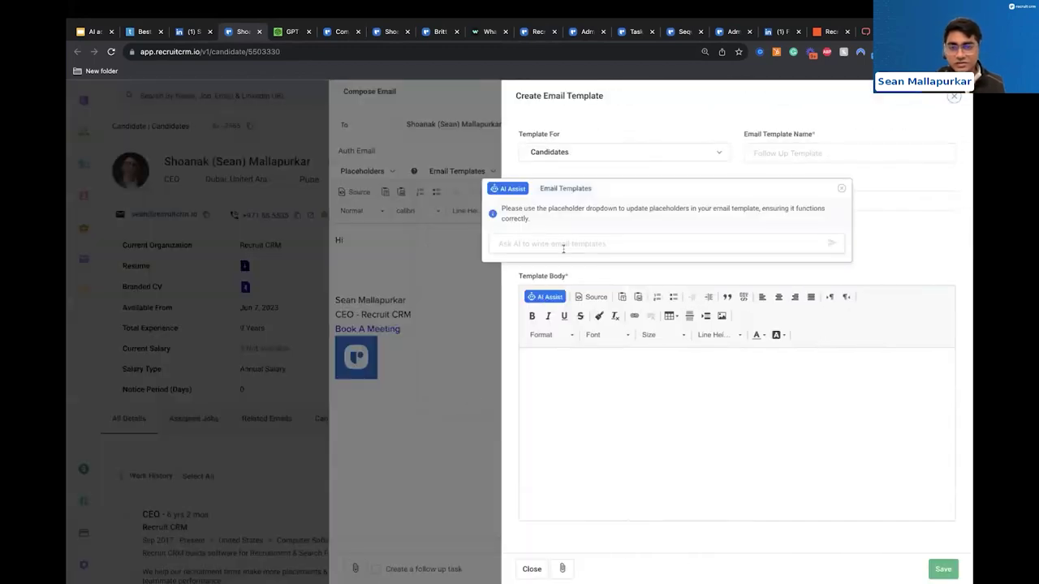
pyautogui.hotkey('ctrl', 'v')
pyautogui.press('Return')
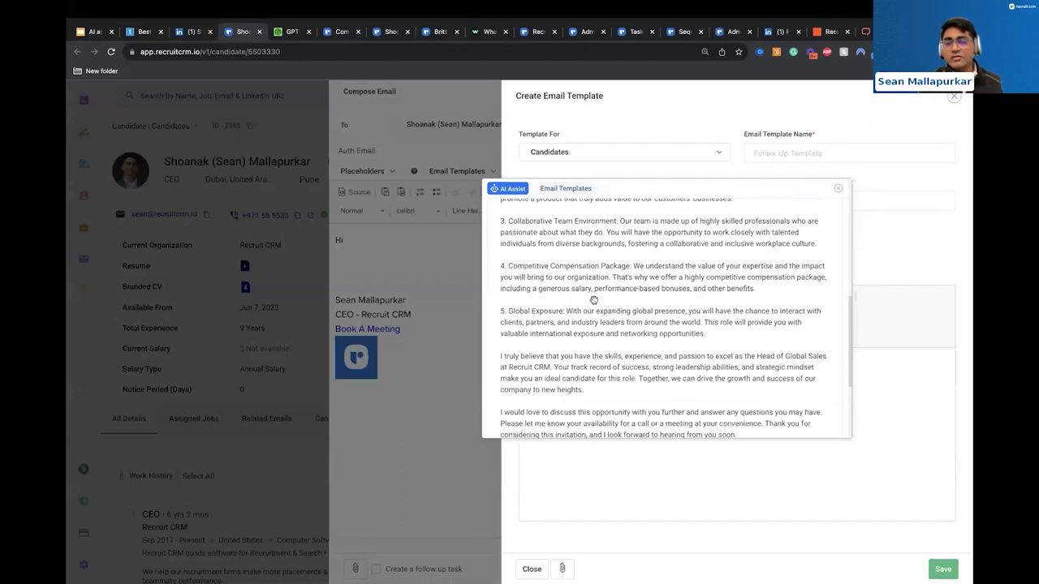
# - Insert the AI-generated Head of Global Sales email into the template, and close the template and the email without saving or sending
pyautogui.scroll(10, 623, 352)
pyautogui.scroll(-3, 574, 357)
pyautogui.scroll(-10, 574, 357)
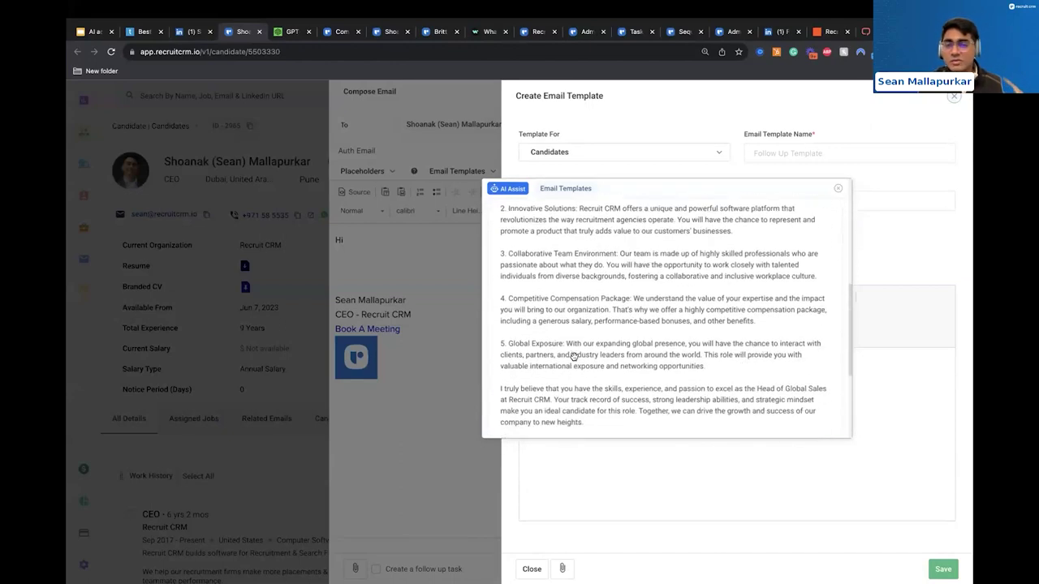
pyautogui.click(804, 387)
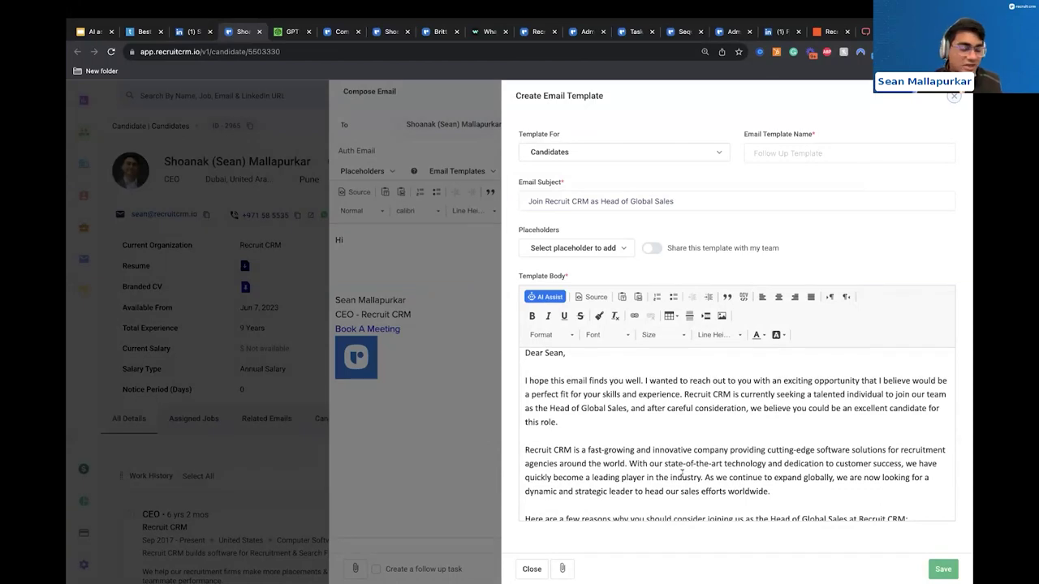
pyautogui.click(952, 99)
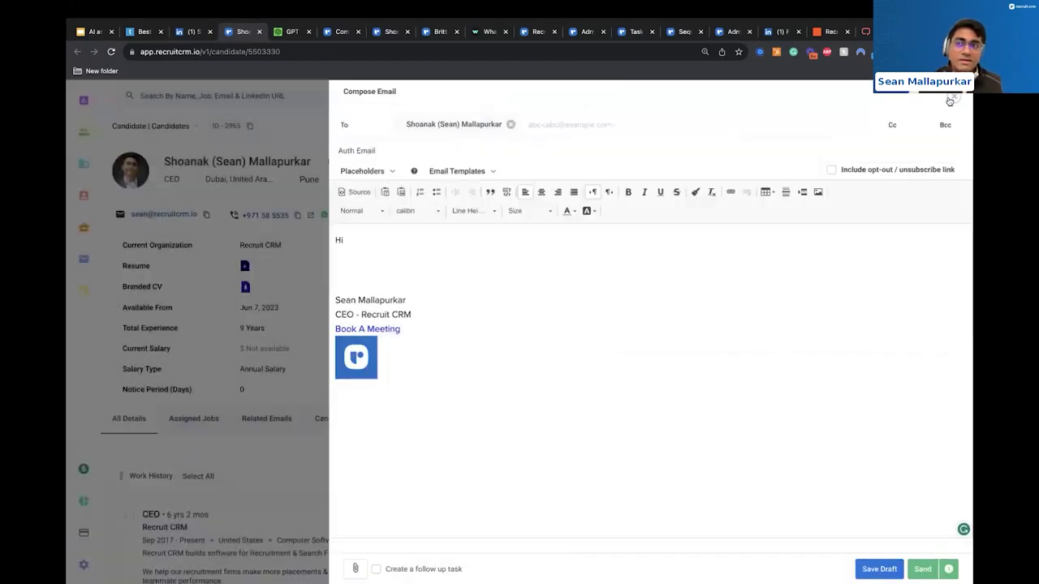
pyautogui.click(954, 97)
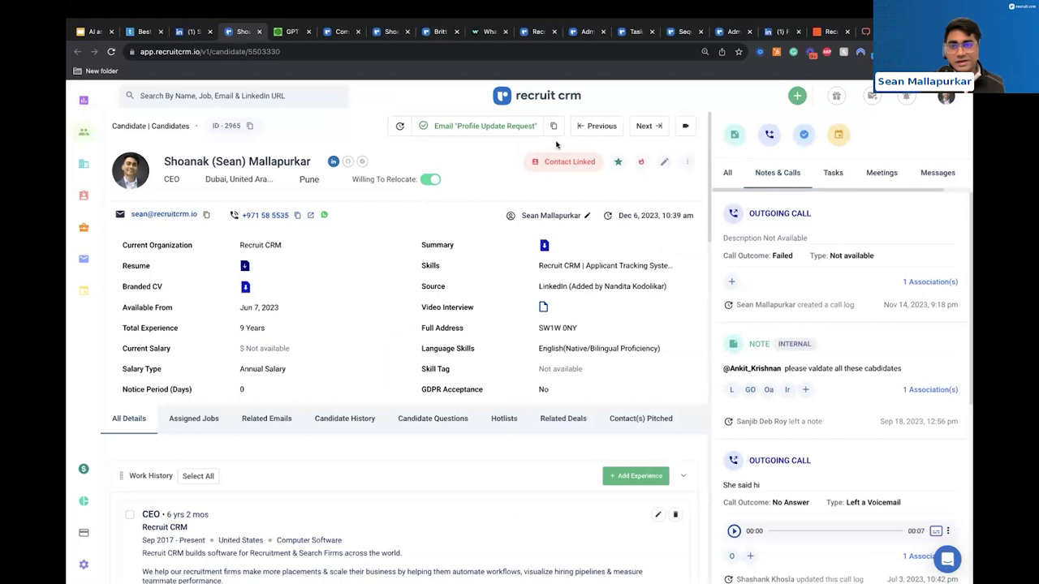
# - Review the steps of Demo Sequence in the candidate's enrollment options and close it without enrolling
pyautogui.click(687, 163)
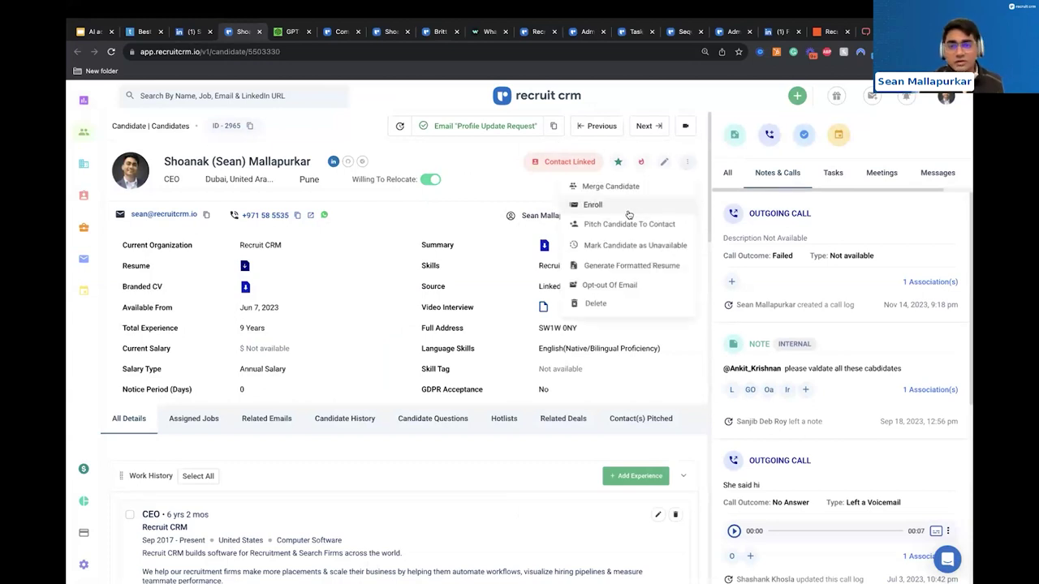
pyautogui.moveTo(625, 212)
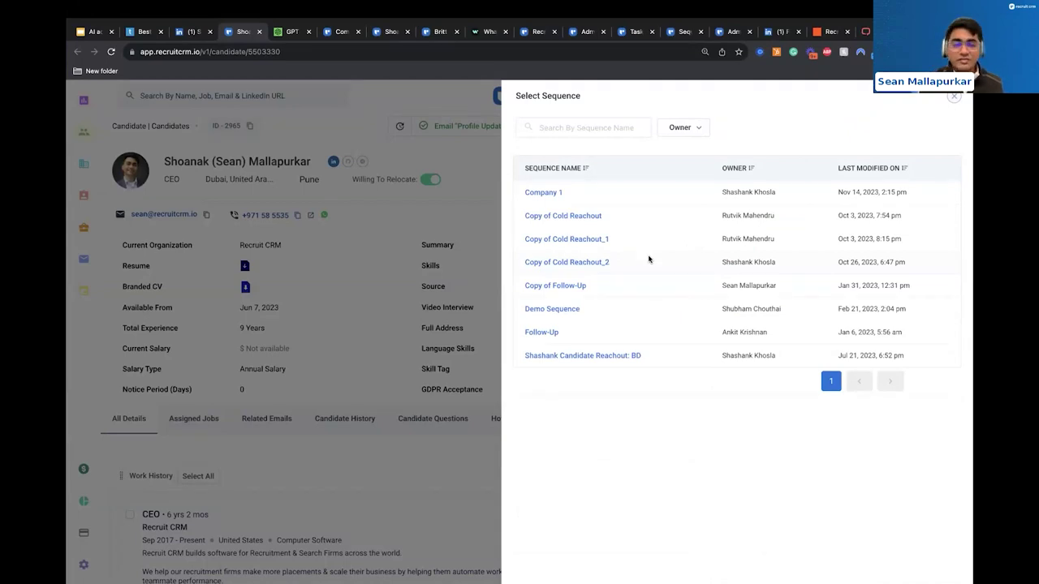
pyautogui.click(552, 308)
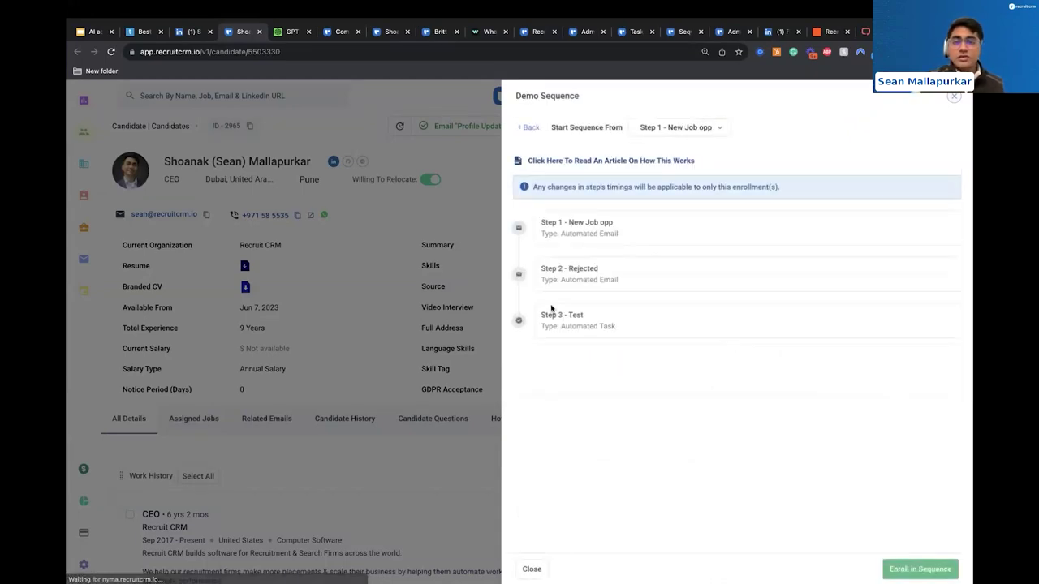
pyautogui.click(579, 233)
pyautogui.click(612, 238)
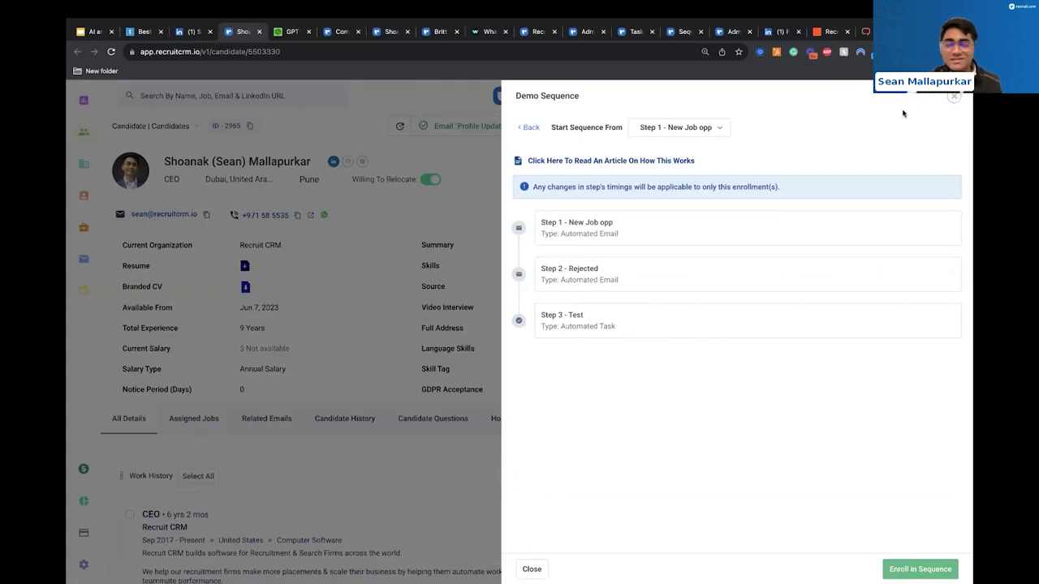
pyautogui.click(957, 97)
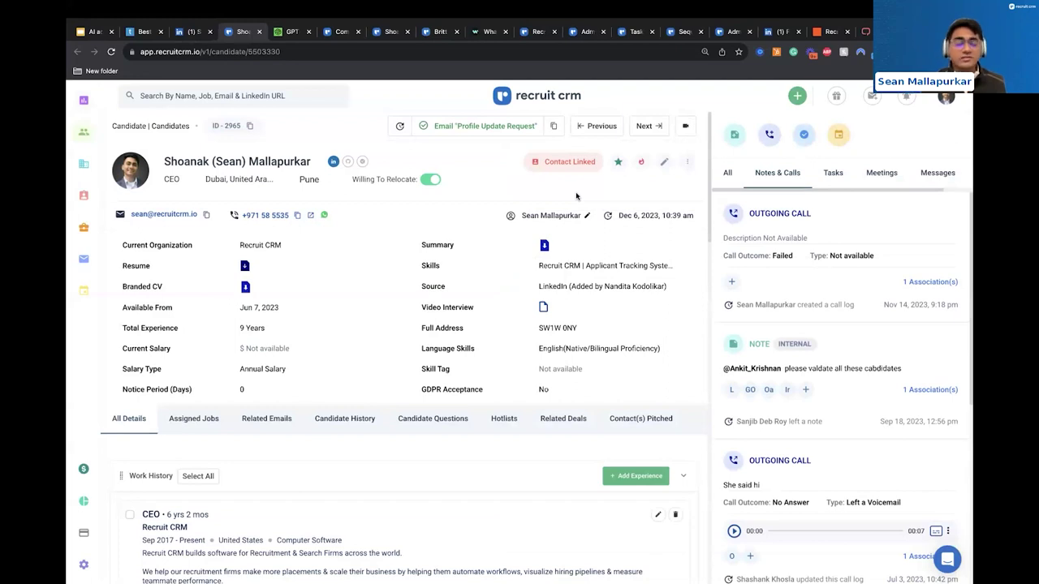
# - Edit the candidate record and generate a candidate summary with AI Assist
pyautogui.click(664, 162)
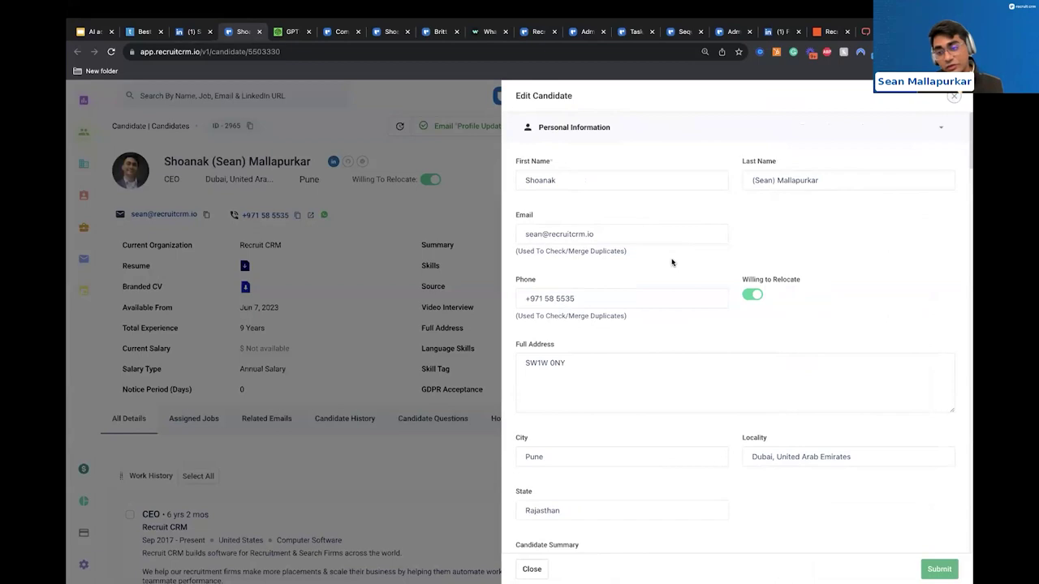
pyautogui.scroll(-5, 656, 336)
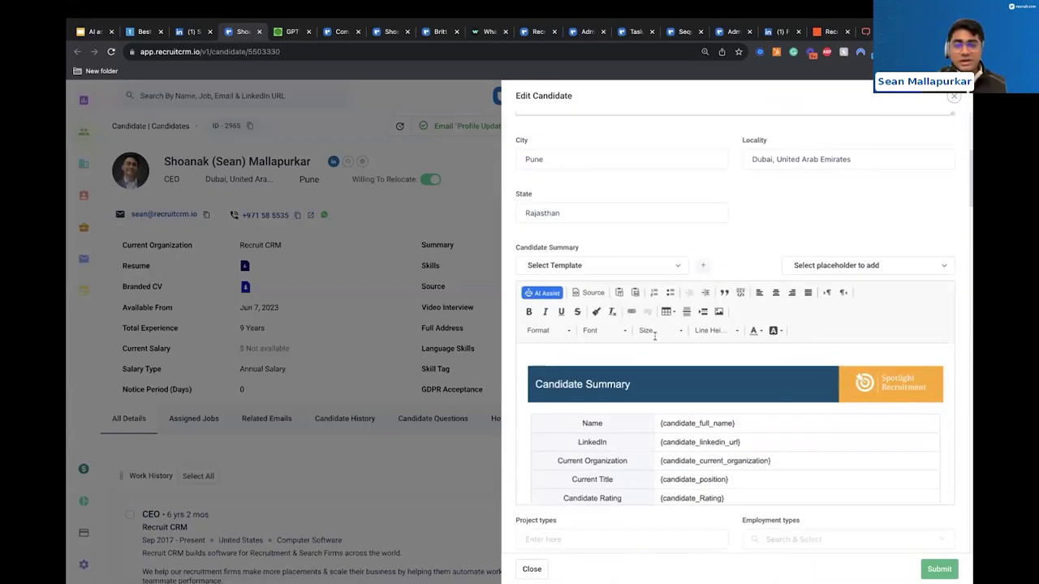
pyautogui.scroll(-2, 746, 236)
pyautogui.scroll(3, 742, 232)
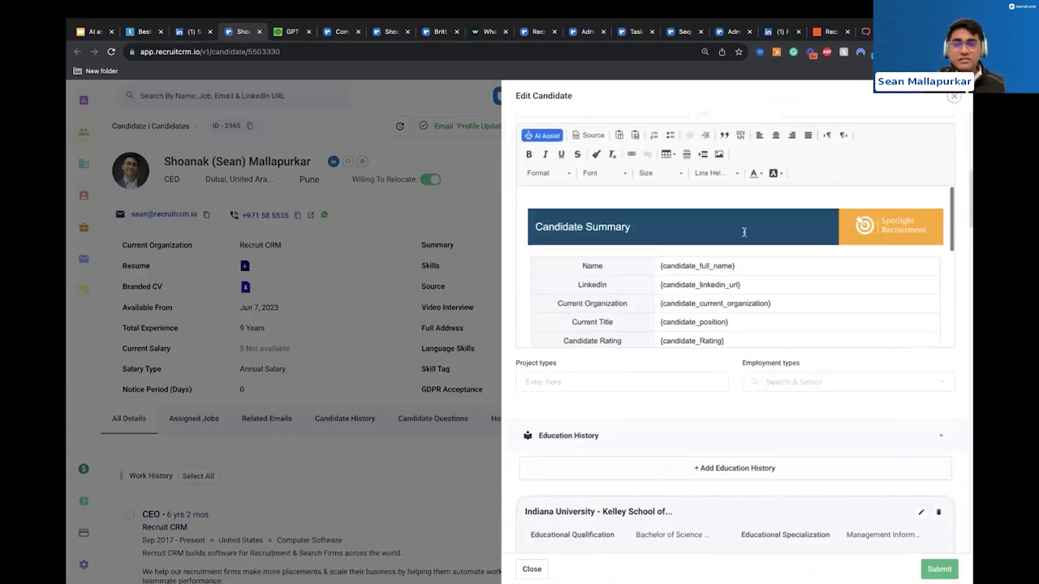
pyautogui.click(544, 136)
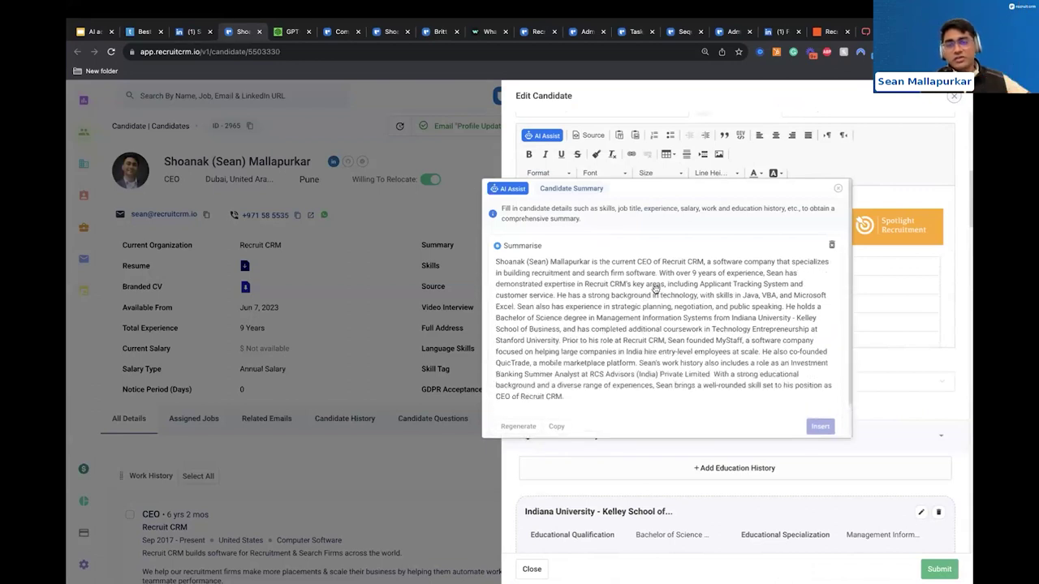
# - Refine the generated summary with the instruction "make it precise" and insert the revised version into the candidate summary
pyautogui.scroll(-1, 630, 329)
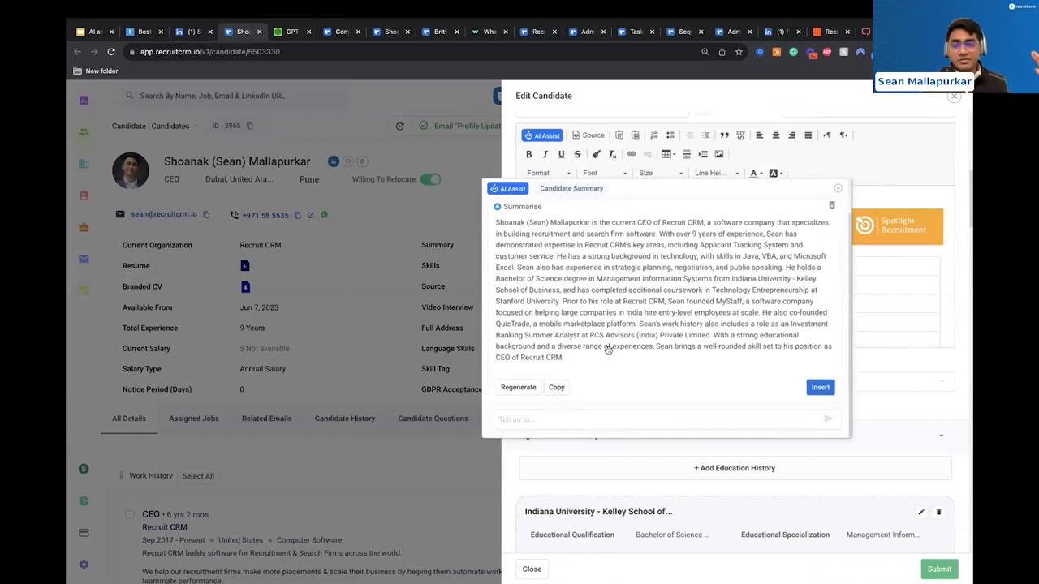
pyautogui.write('make ')
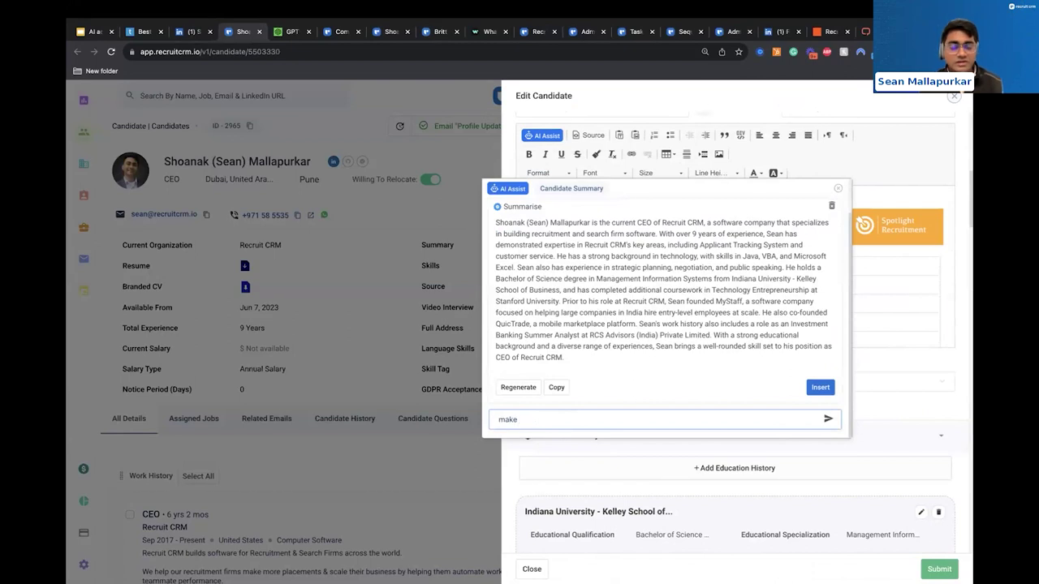
pyautogui.write('it precise')
pyautogui.press('Return')
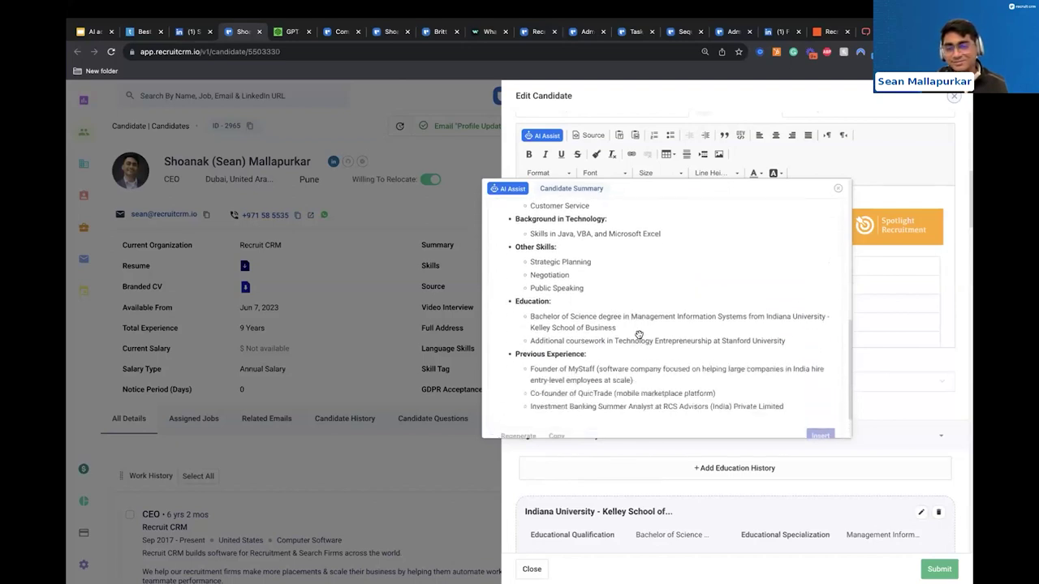
pyautogui.click(819, 388)
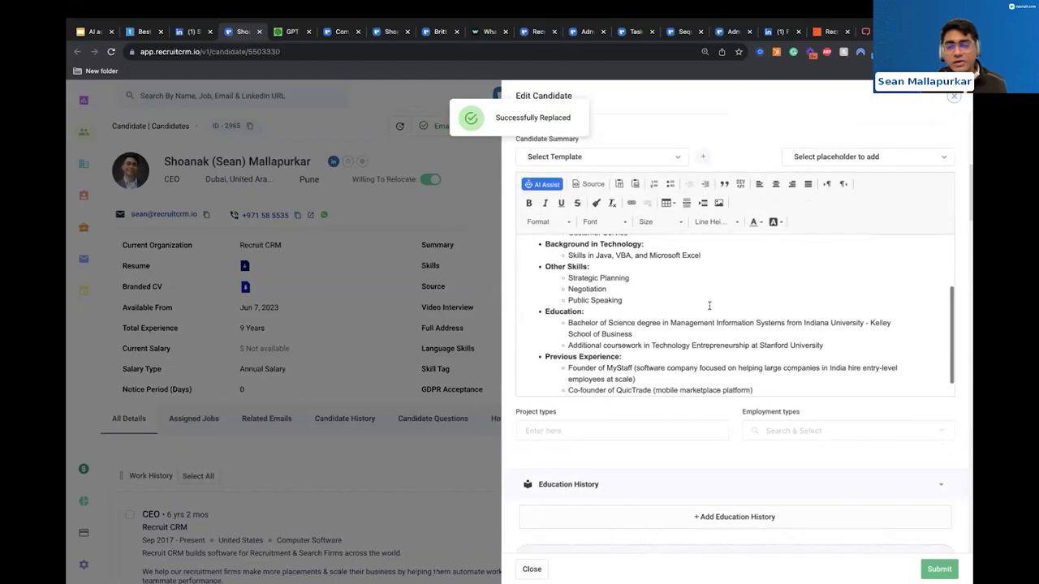
# - Copy the entire inserted summary and clear it from the candidate summary editor
pyautogui.hotkey('ctrl', 'a')
pyautogui.hotkey('ctrl', 'c')
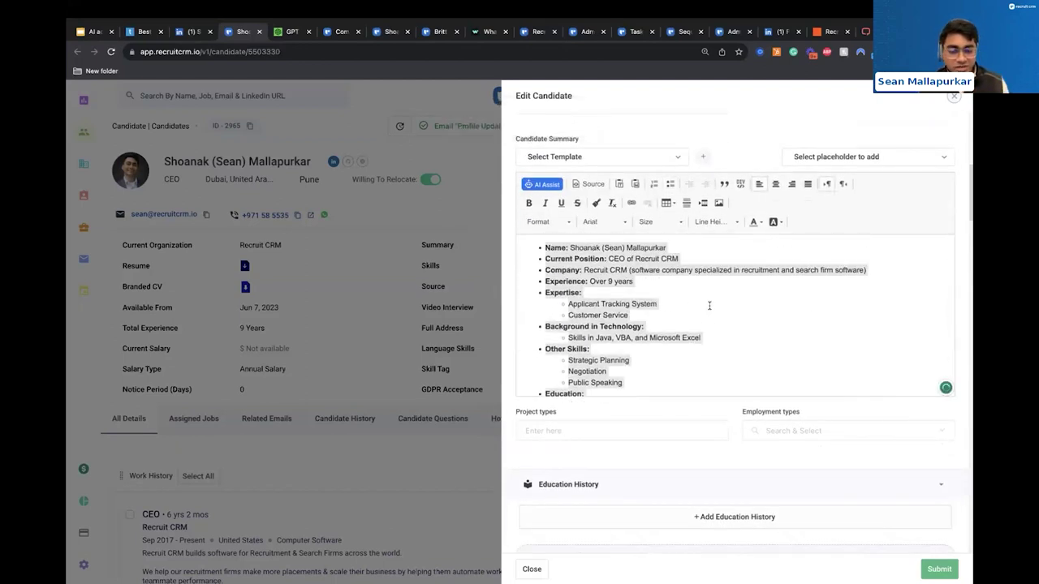
pyautogui.press('BackSpace')
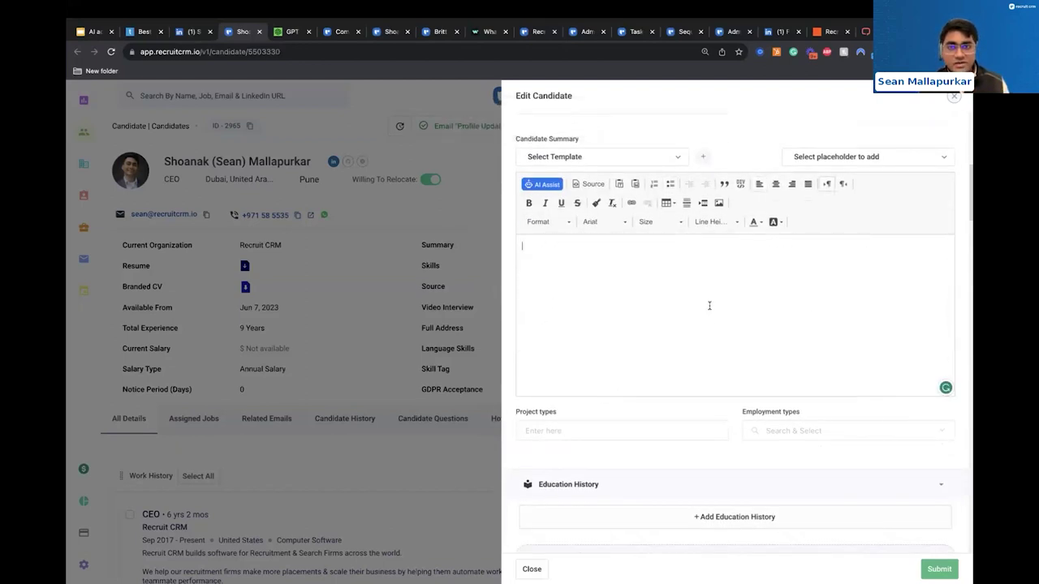
# - Apply the "New format summery" template to the candidate summary and tidy the line above its header
pyautogui.click(605, 157)
pyautogui.scroll(-3, 580, 288)
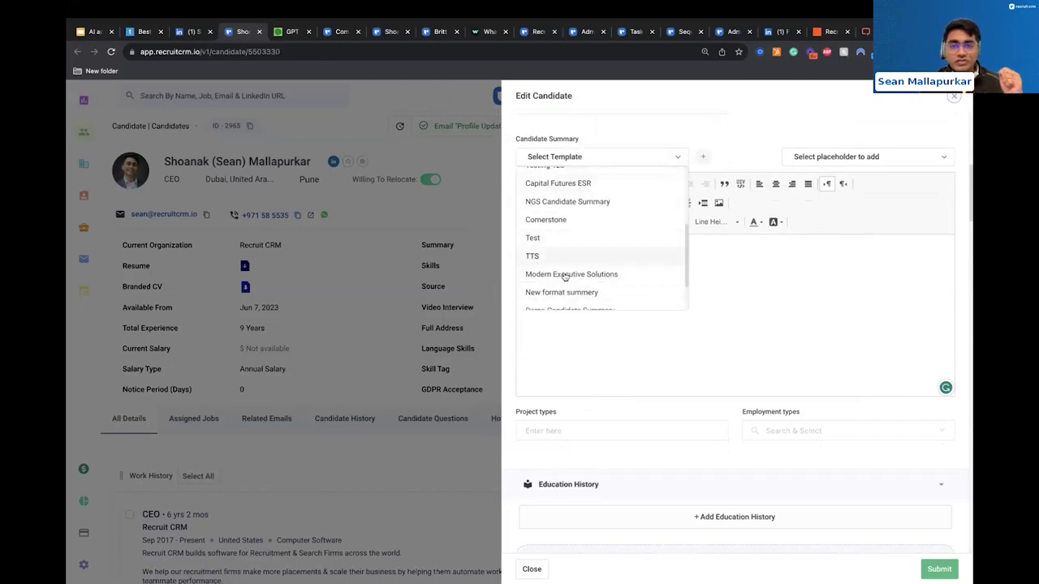
pyautogui.scroll(-2, 560, 284)
pyautogui.click(578, 241)
pyautogui.tripleClick(598, 252)
pyautogui.press('BackSpace')
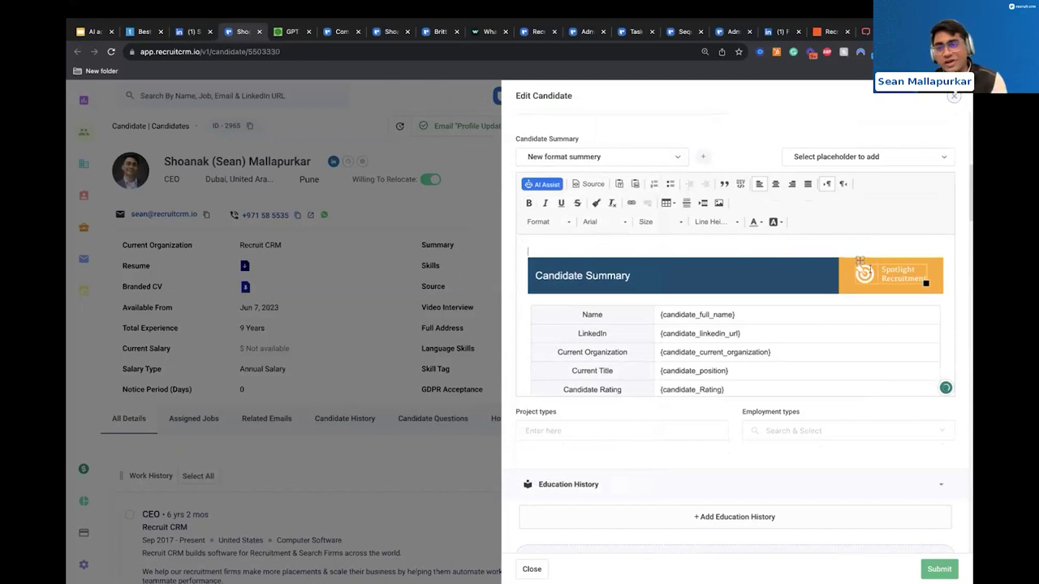
# - Paste the copied AI summary below the template's candidate details table
pyautogui.scroll(-3, 731, 325)
pyautogui.click(581, 383)
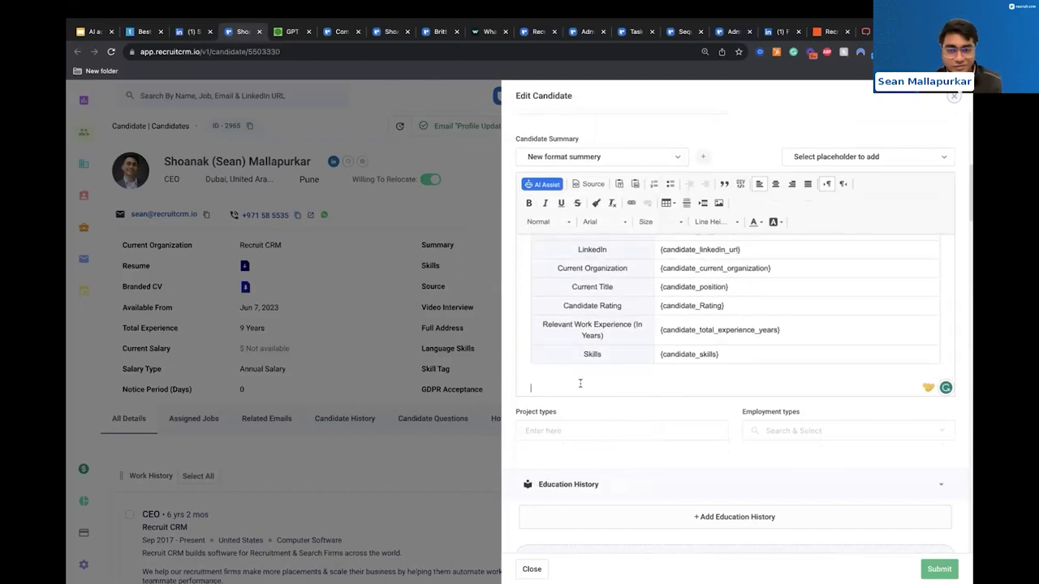
pyautogui.hotkey('ctrl', 'v')
pyautogui.scroll(5, 601, 374)
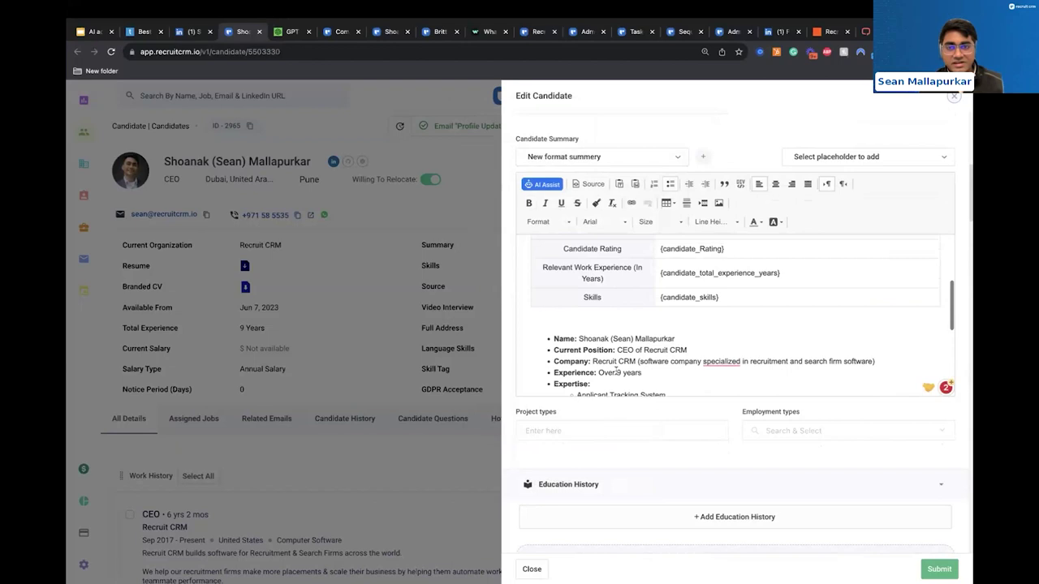
# - Find the work history placeholder with the search "work" and choose Candidate Work History for the candidate summary
pyautogui.click(792, 157)
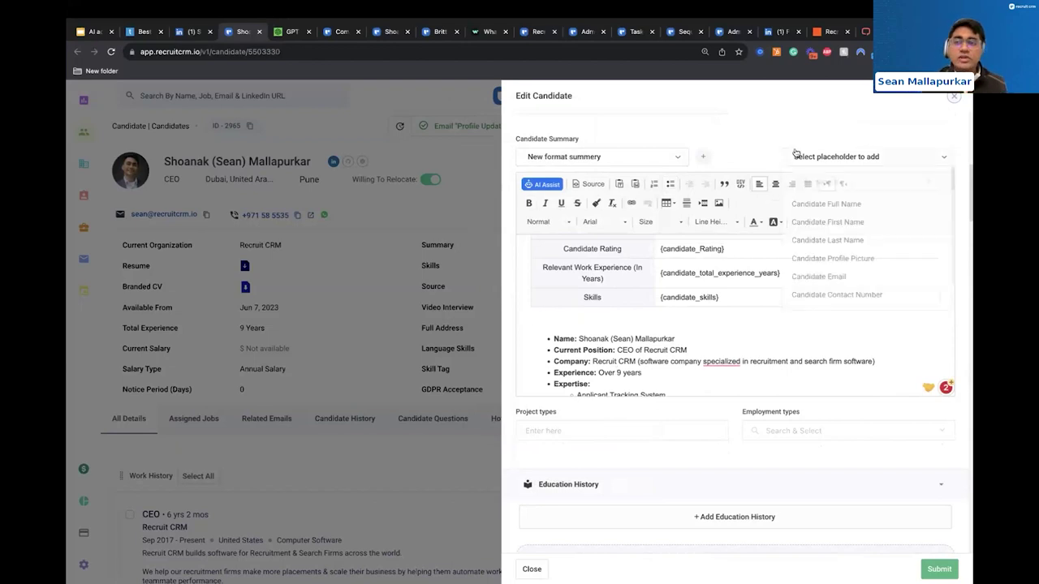
pyautogui.click(798, 182)
pyautogui.write('work')
pyautogui.click(803, 204)
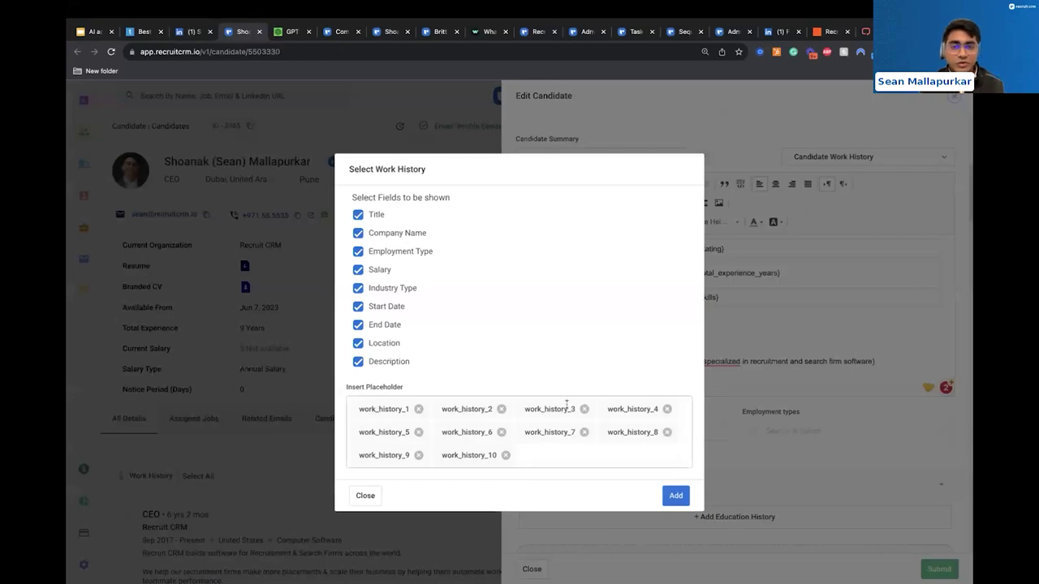
# - Remove the surplus work history placeholders so that only work_history_1, work_history_2 and work_history_3 remain
pyautogui.click(665, 410)
pyautogui.click(418, 432)
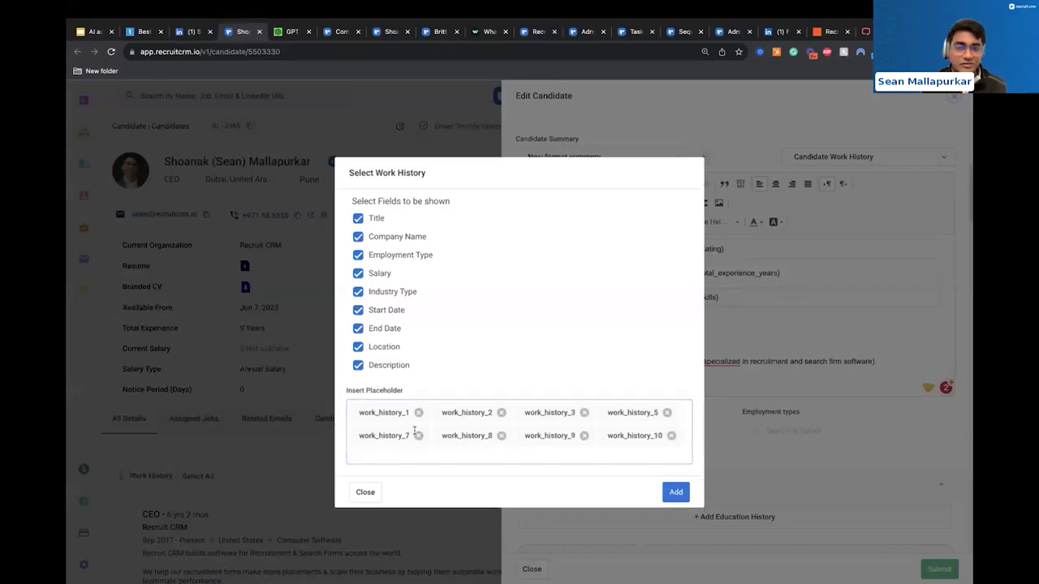
pyautogui.click(418, 432)
pyautogui.click(418, 443)
pyautogui.click(418, 443)
pyautogui.click(418, 443)
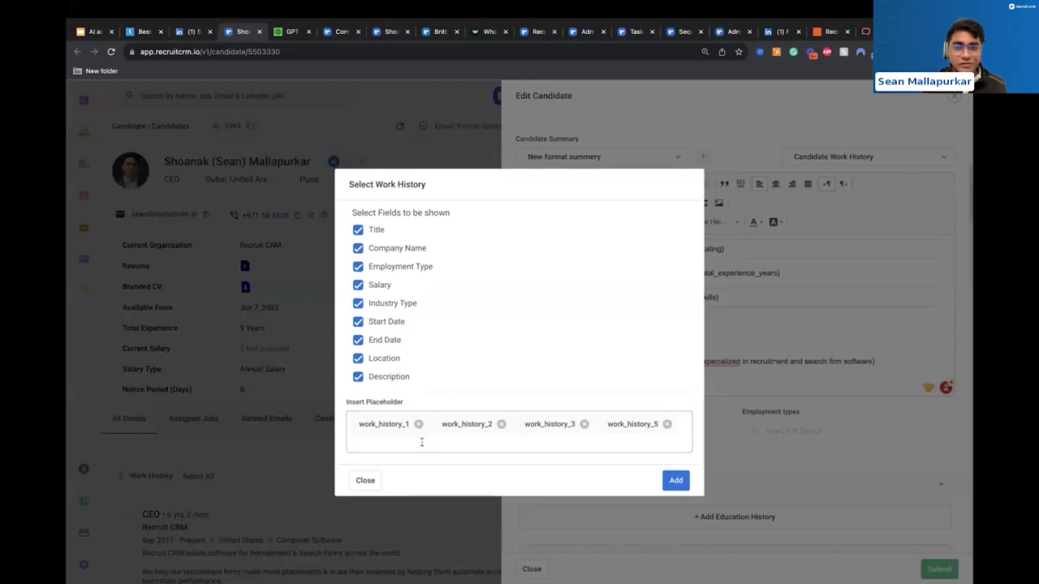
pyautogui.click(667, 425)
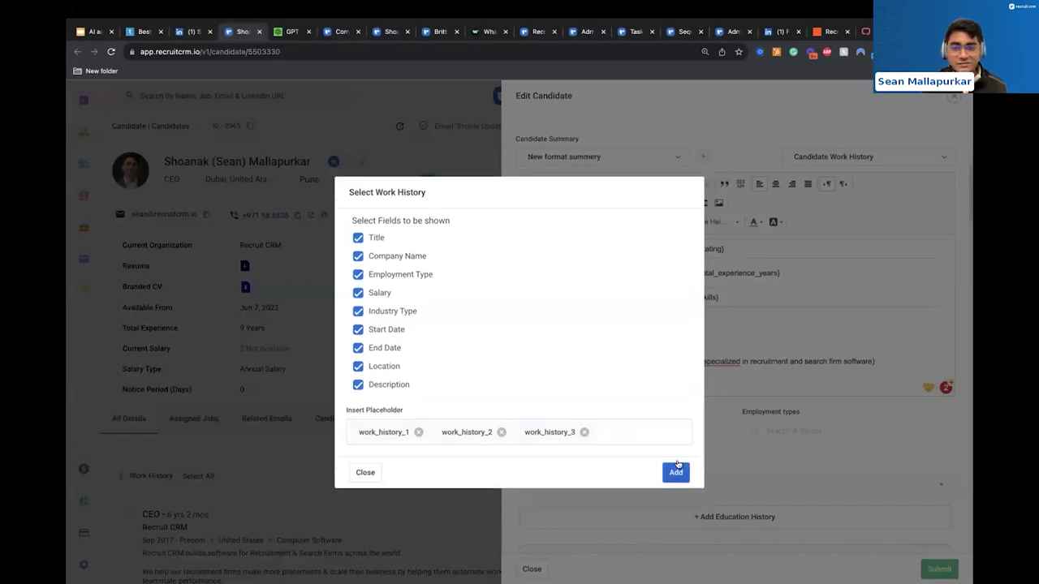
# - Insert the work history placeholders without Employment Type, Salary and Industry Type, and save the candidate
pyautogui.click(358, 274)
pyautogui.click(358, 293)
pyautogui.click(358, 313)
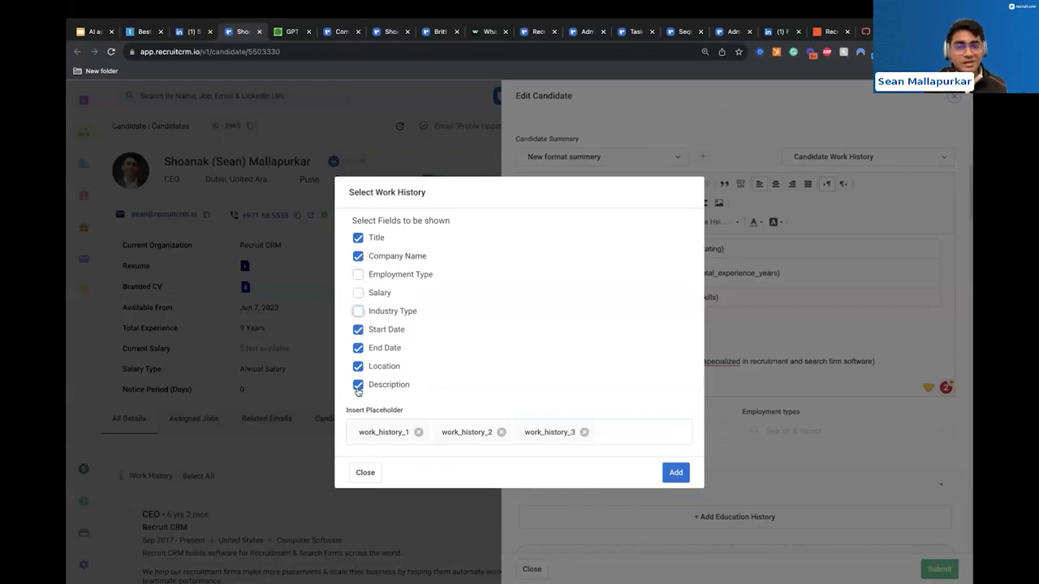
pyautogui.click(675, 473)
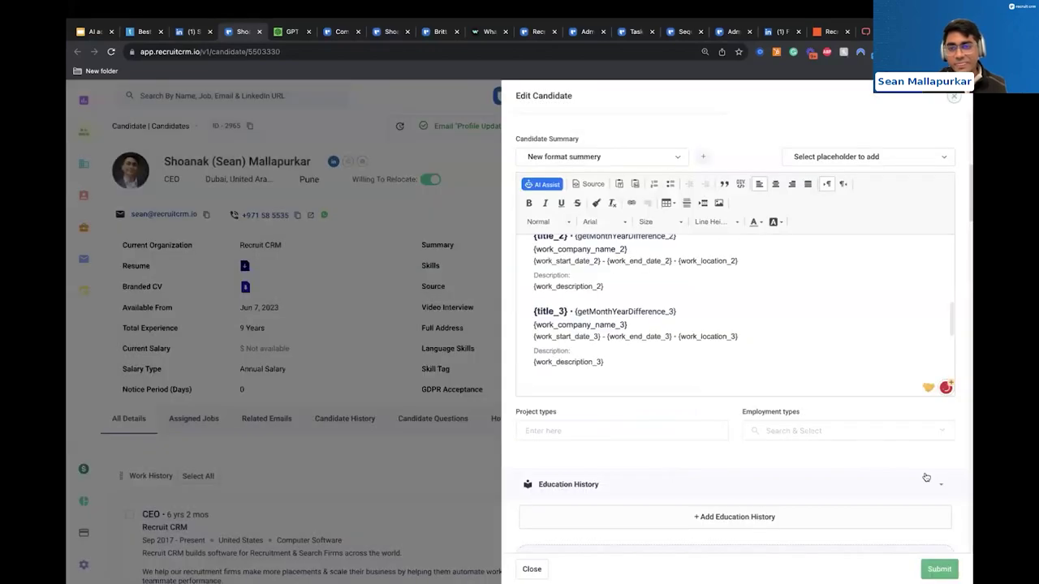
pyautogui.scroll(-5, 850, 347)
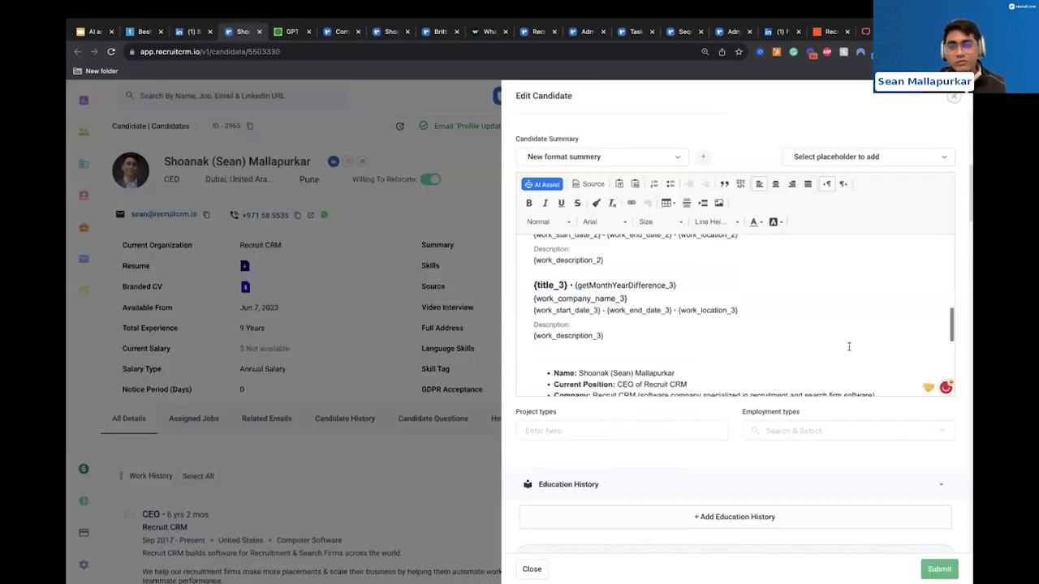
pyautogui.click(936, 568)
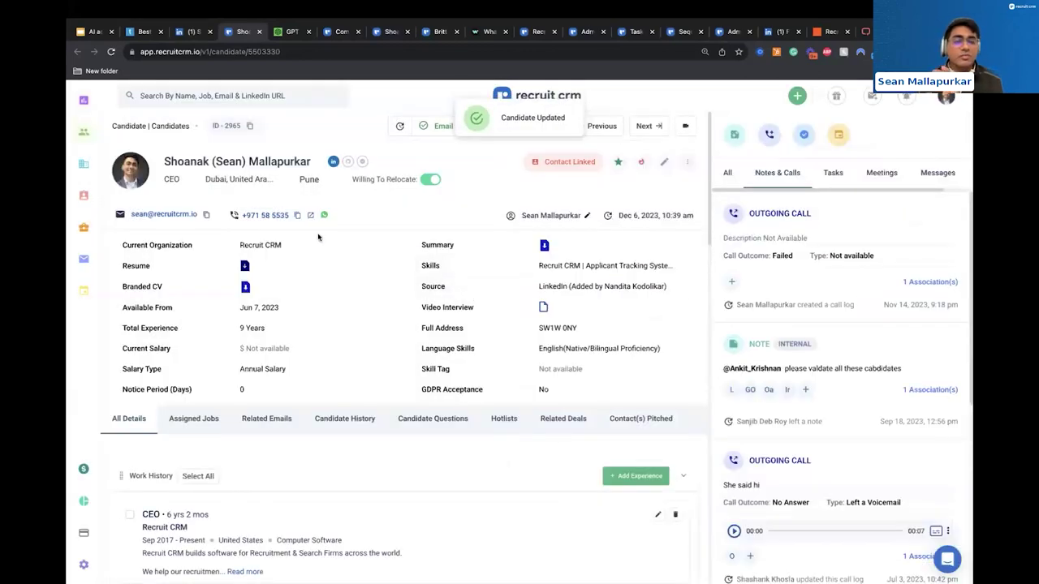
# - Open the saved candidate summary, review its details table, work history and AI-written section, and close it
pyautogui.scroll(-3, 203, 227)
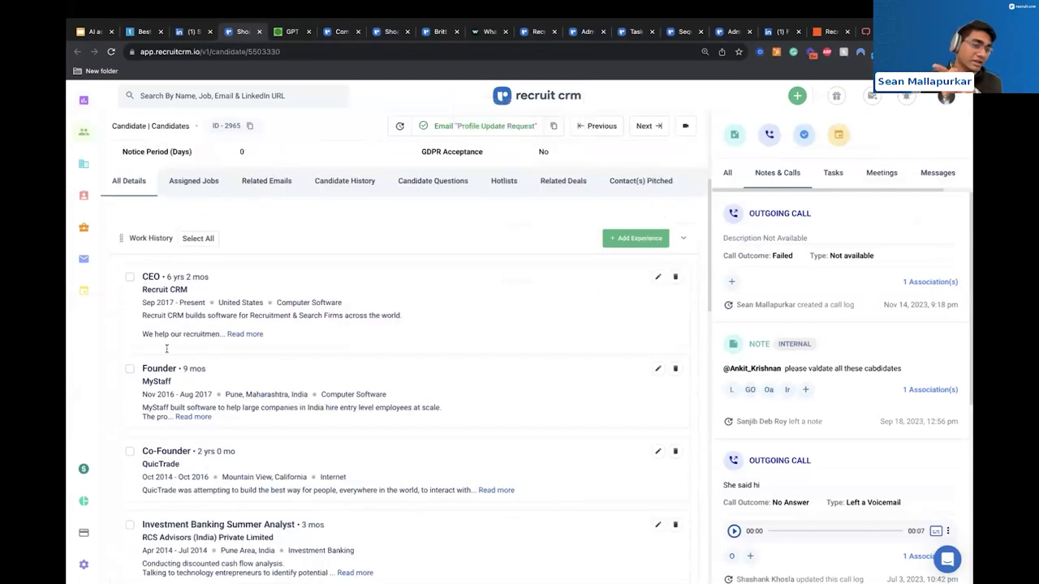
pyautogui.scroll(3, 247, 418)
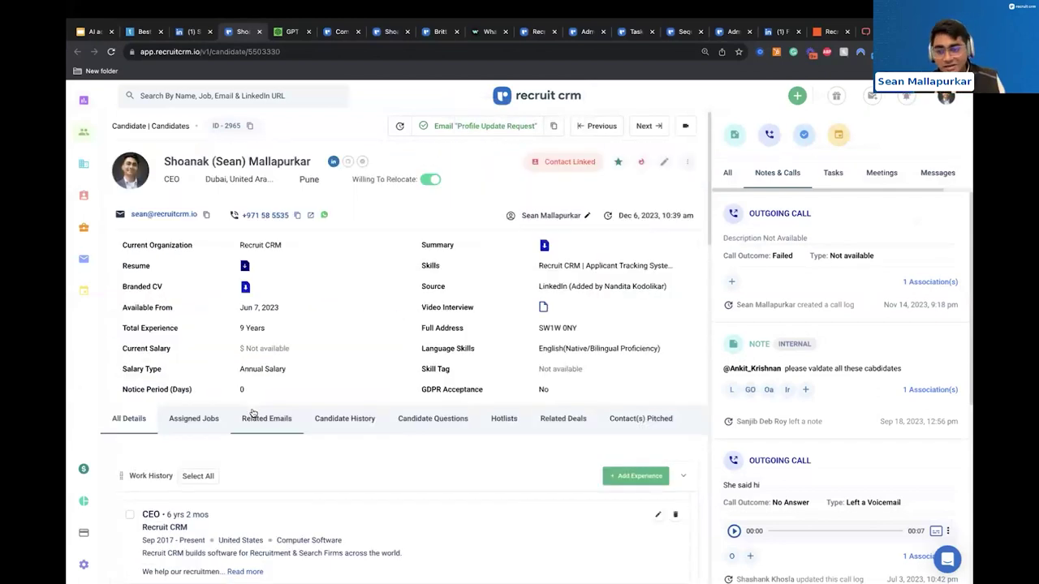
pyautogui.click(544, 245)
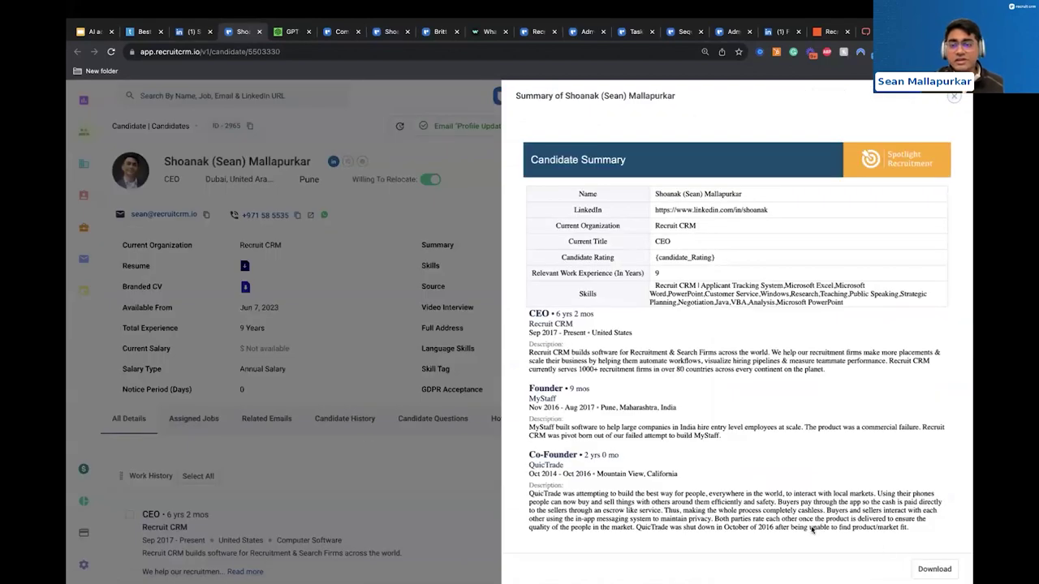
pyautogui.scroll(-3, 690, 388)
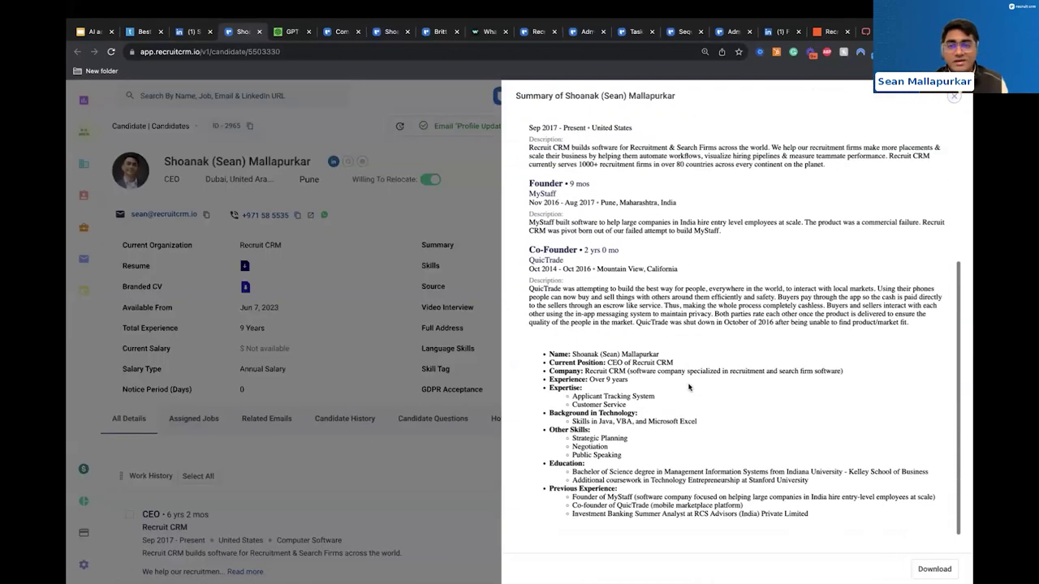
pyautogui.scroll(3, 689, 388)
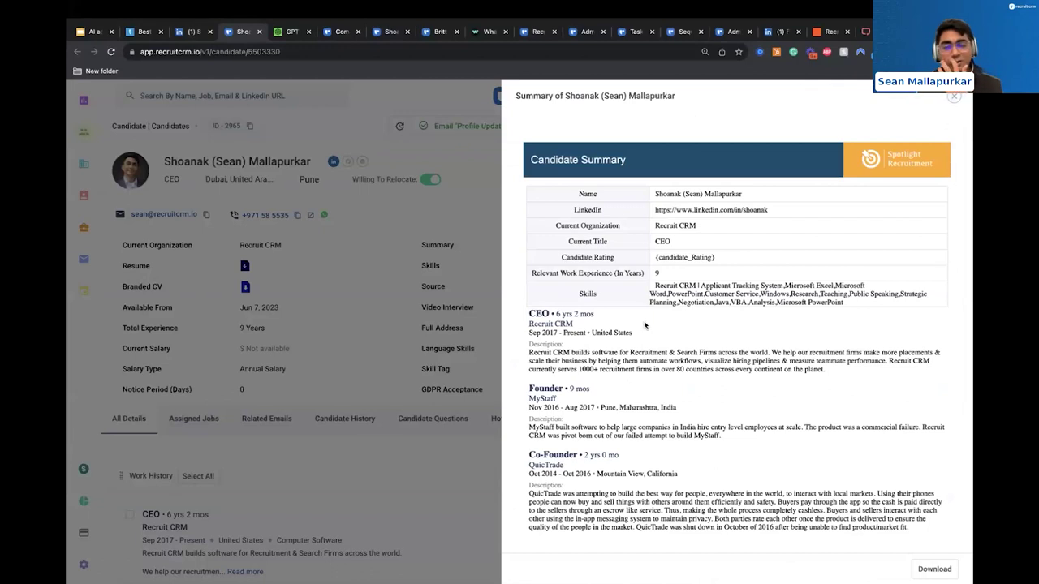
pyautogui.scroll(-3, 644, 326)
pyautogui.scroll(3, 645, 326)
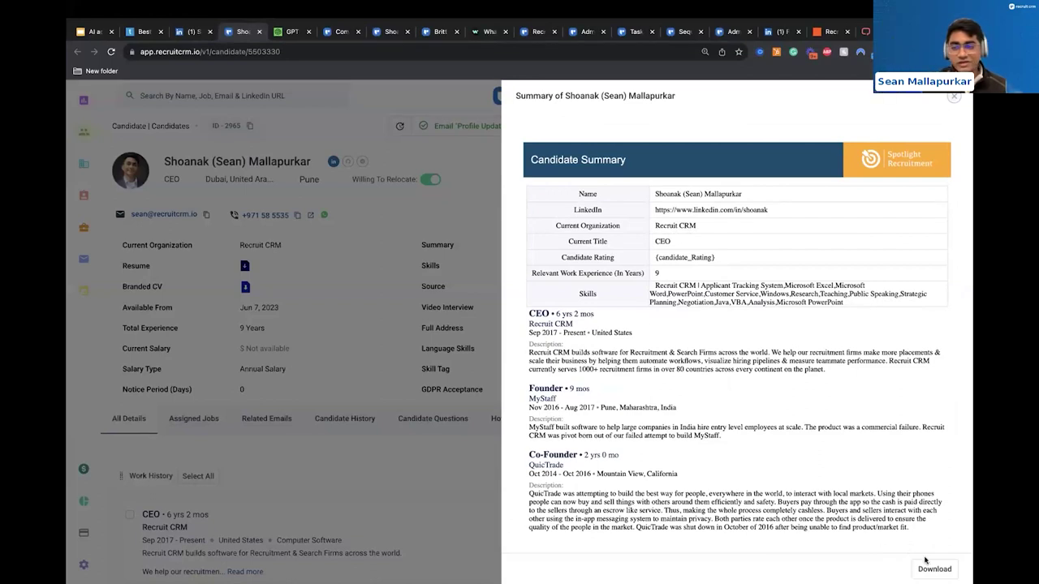
pyautogui.click(956, 98)
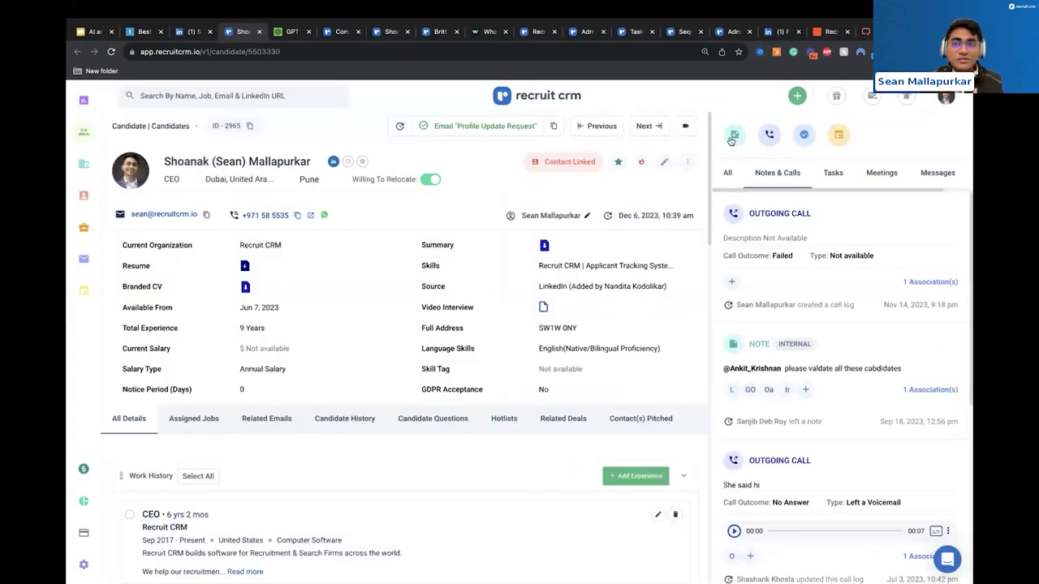
# - Insert the "Post interview Note" template into a new note on the candidate
pyautogui.click(926, 160)
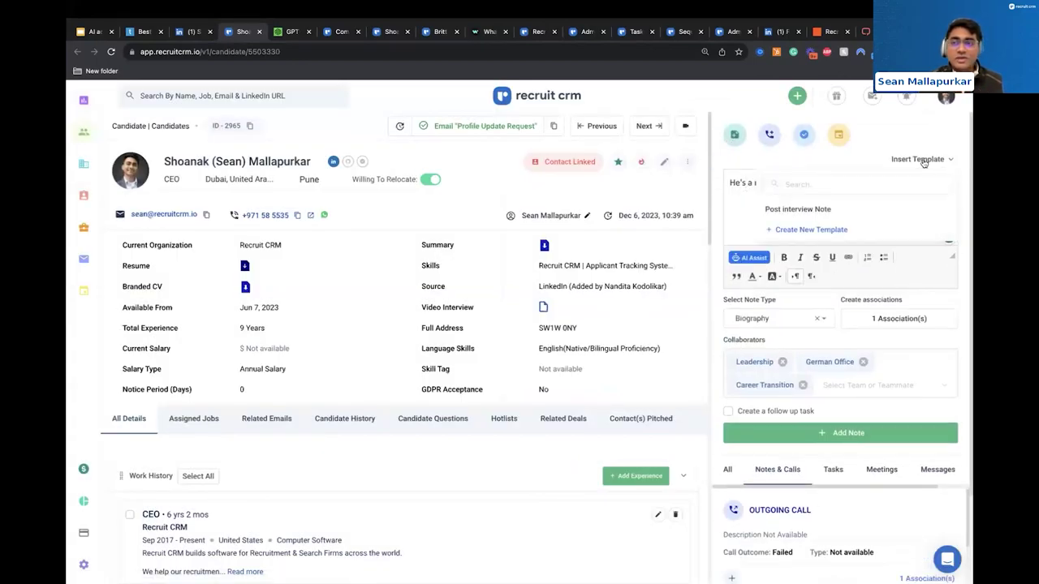
pyautogui.click(911, 163)
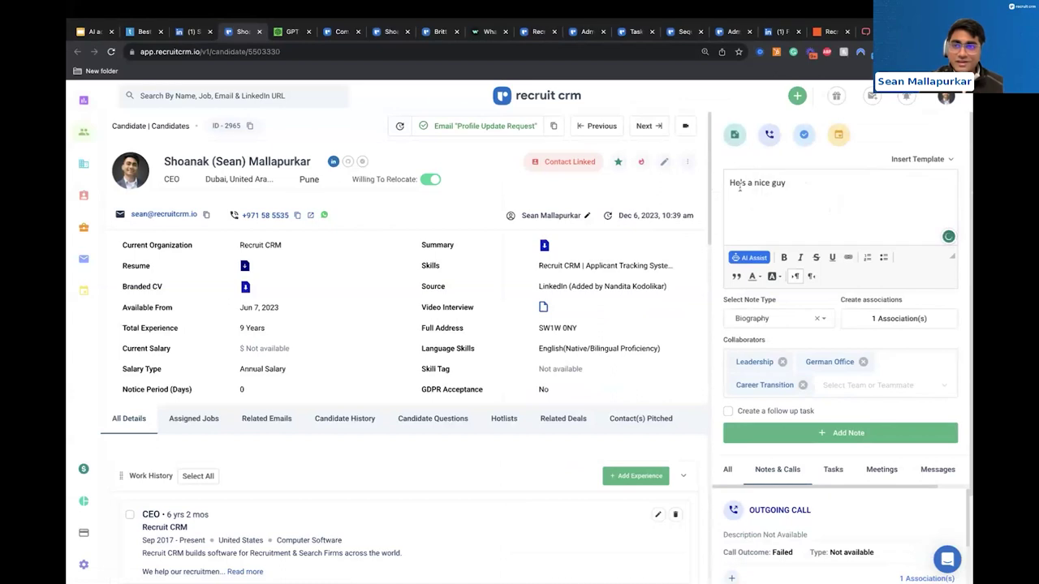
pyautogui.click(921, 160)
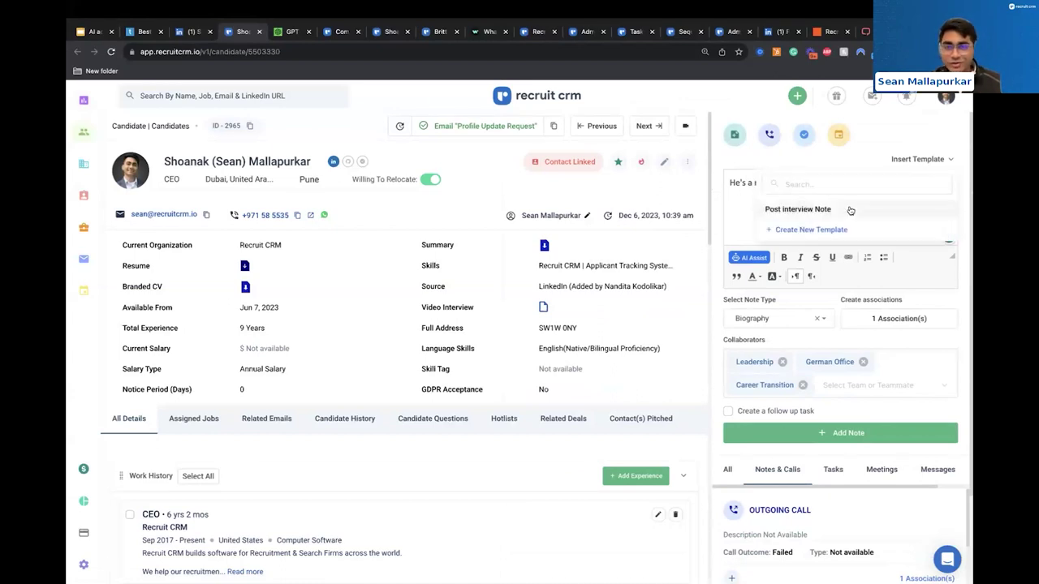
pyautogui.click(785, 209)
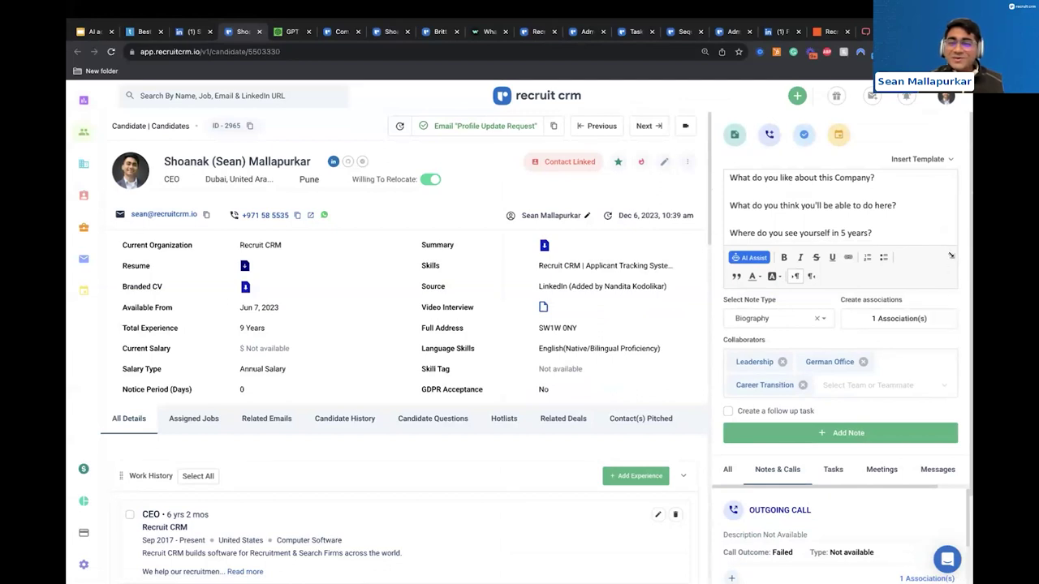
# - Enlarge the note's text area, view the AI Assist options for the note and dismiss them
pyautogui.moveTo(950, 256); pyautogui.dragTo(960, 334)
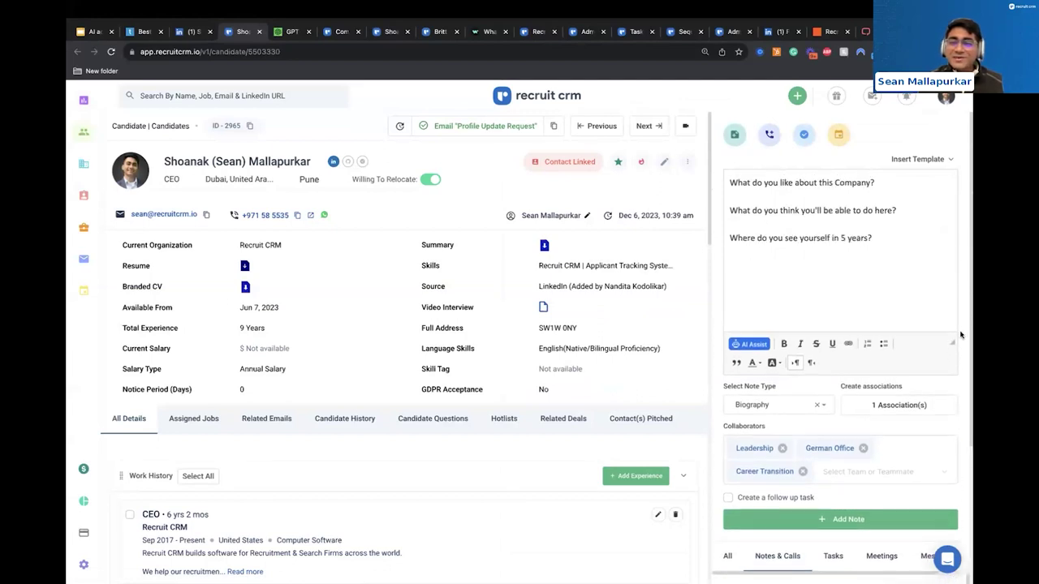
pyautogui.click(752, 344)
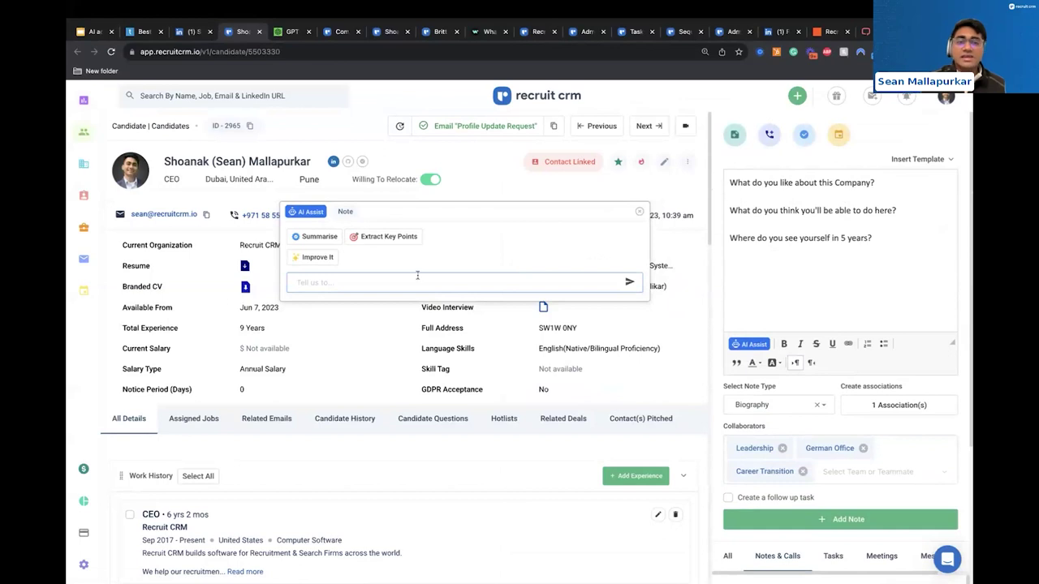
pyautogui.click(641, 214)
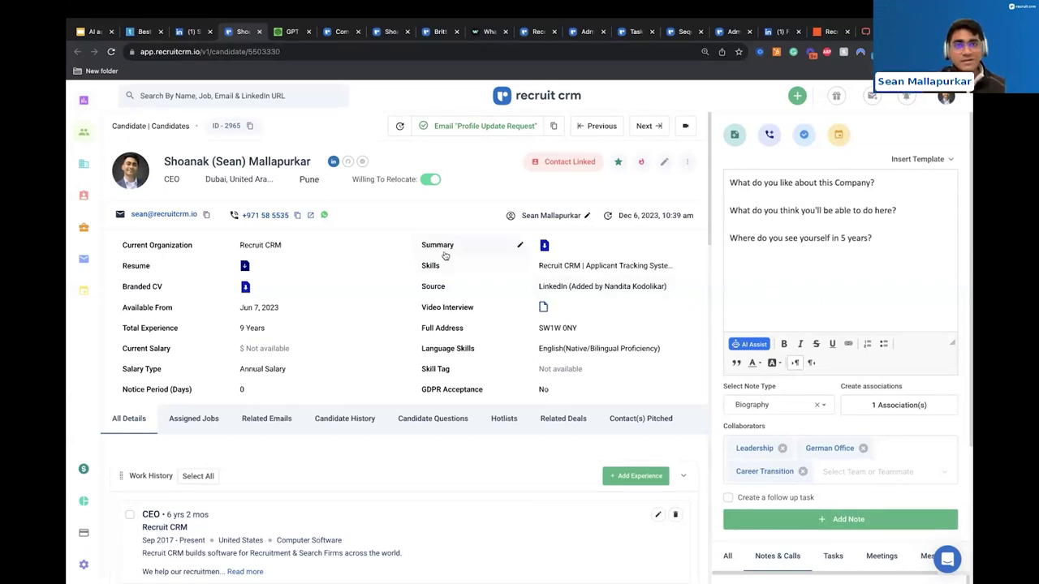
# - Switch to the candidate record with the pinned outgoing call and examine the call's transcript and its AI Assist options
pyautogui.click(335, 32)
pyautogui.click(380, 31)
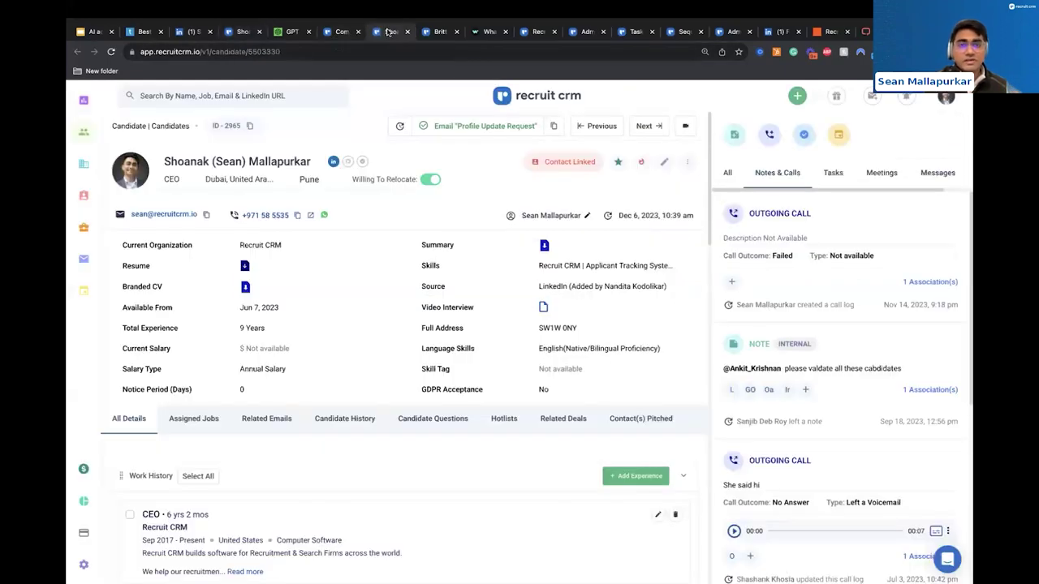
pyautogui.click(437, 32)
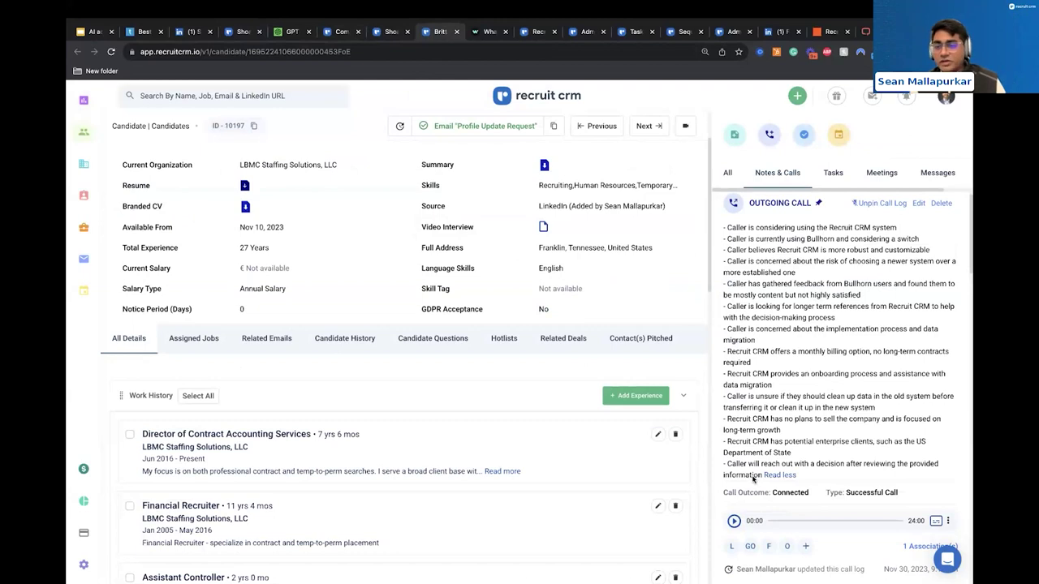
pyautogui.click(936, 521)
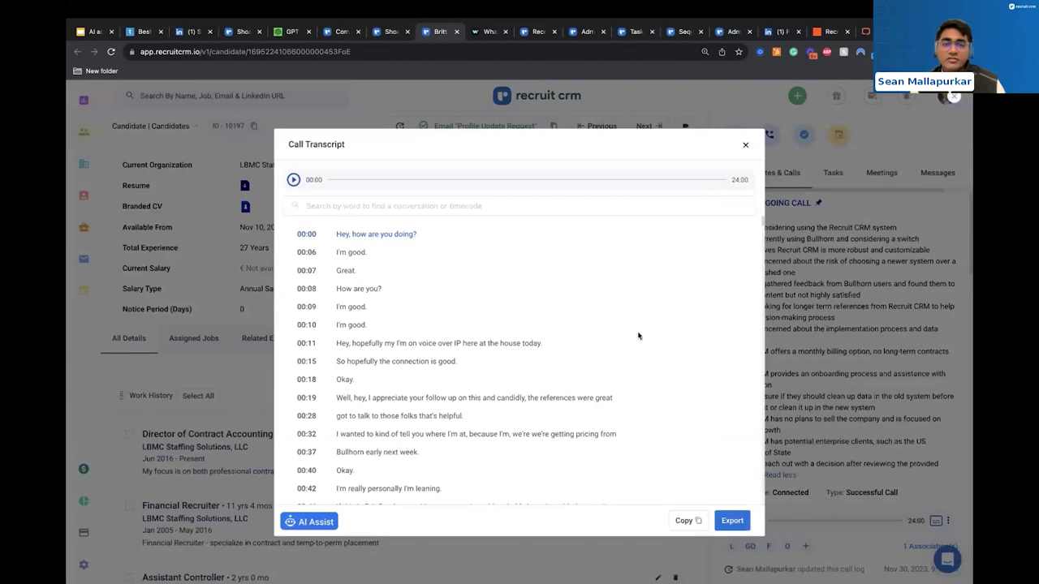
pyautogui.scroll(-1, 764, 295)
pyautogui.scroll(-20, 764, 294)
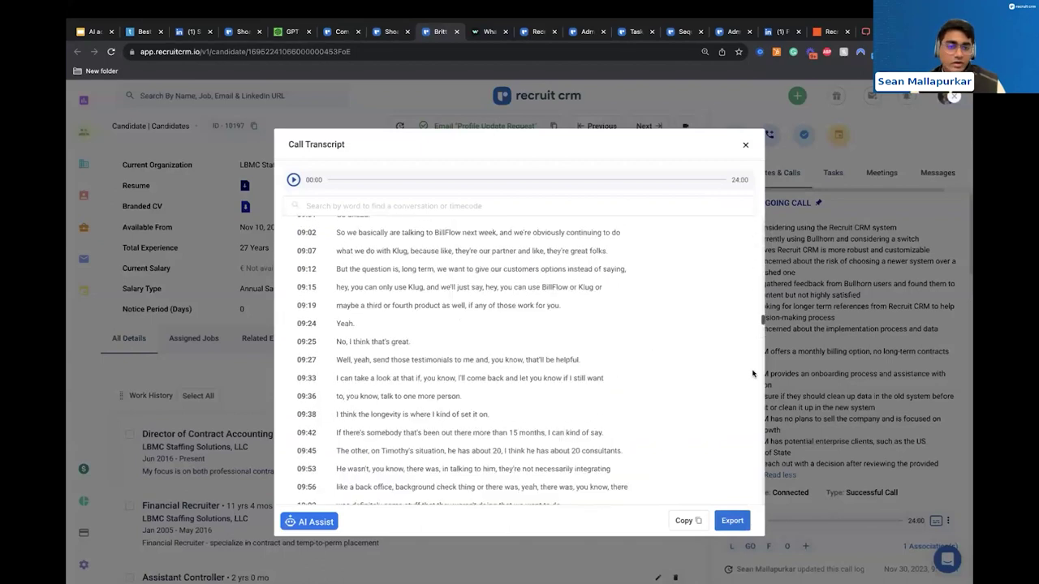
pyautogui.scroll(20, 760, 294)
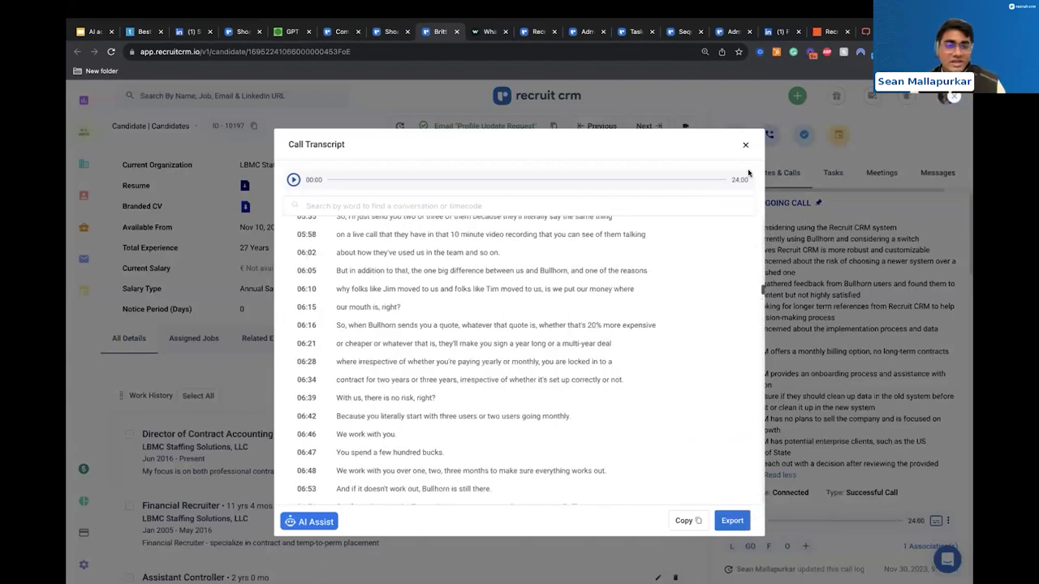
pyautogui.click(308, 523)
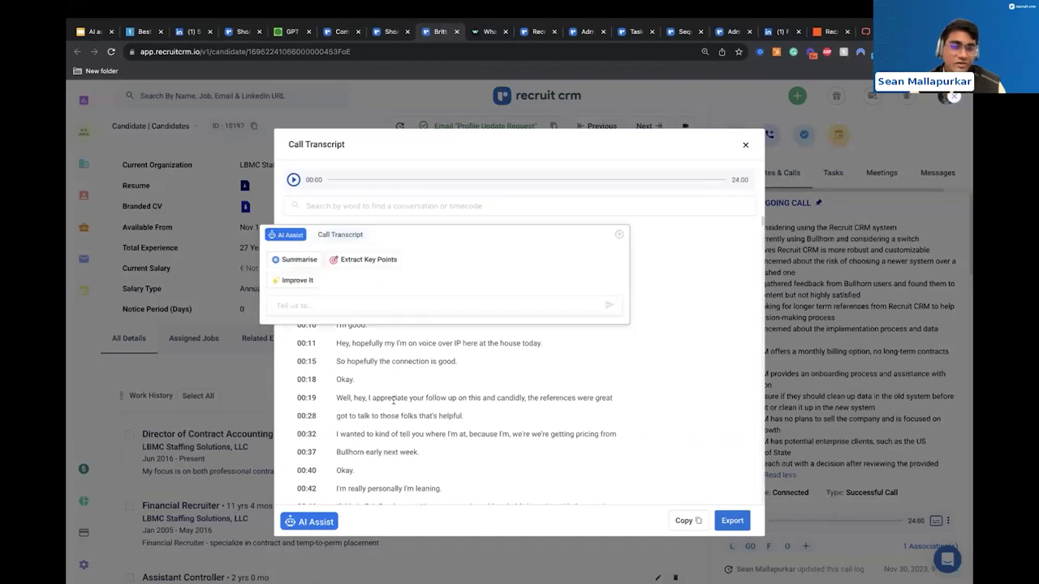
pyautogui.click(746, 147)
# - Highlight the bulleted summary of the outgoing call, review the call transcript again and close it
pyautogui.moveTo(725, 228); pyautogui.dragTo(809, 464)
pyautogui.moveTo(726, 227); pyautogui.dragTo(761, 477)
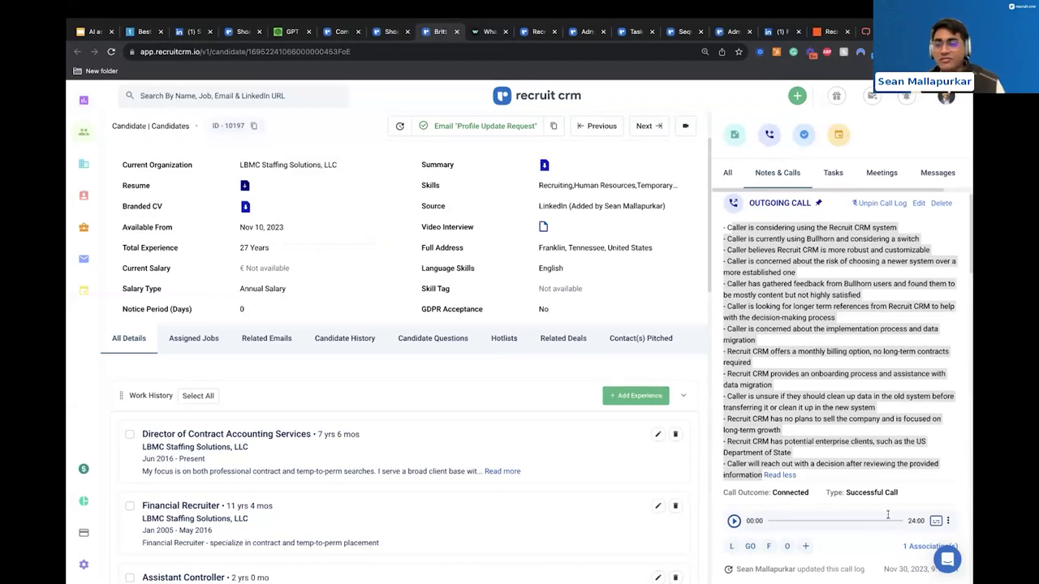
pyautogui.click(935, 522)
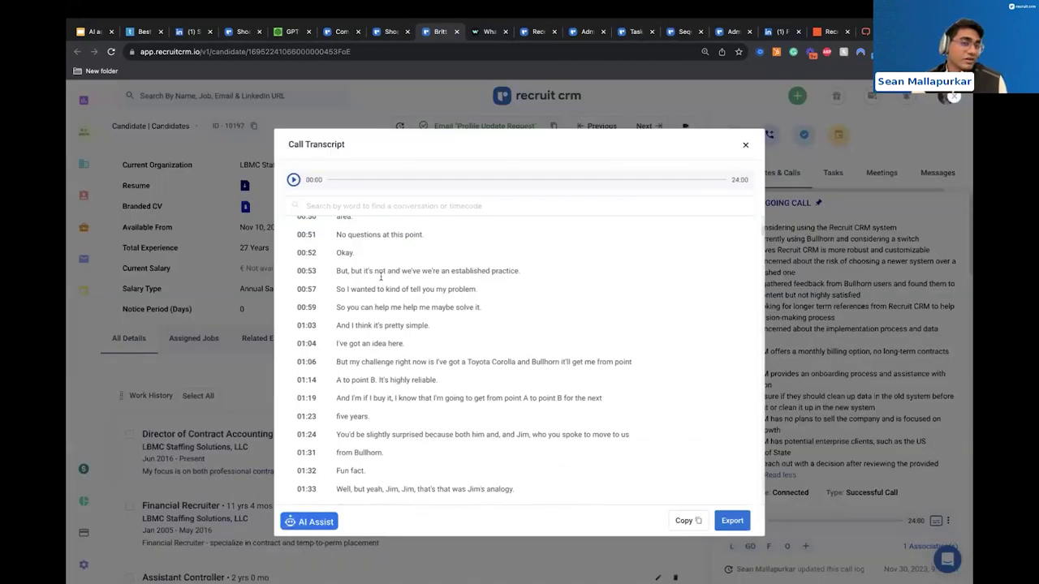
pyautogui.scroll(-15, 427, 382)
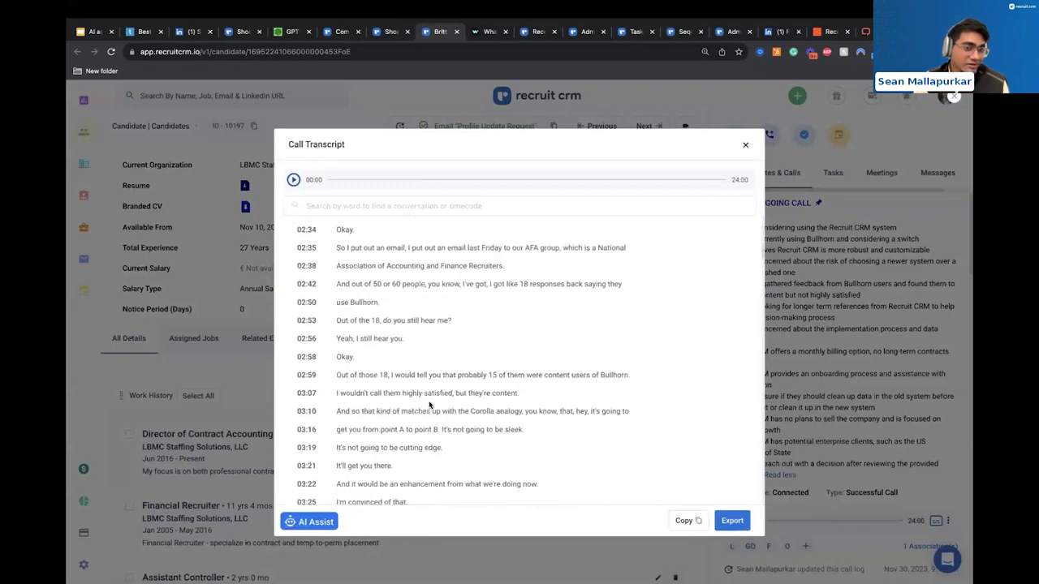
pyautogui.click(745, 146)
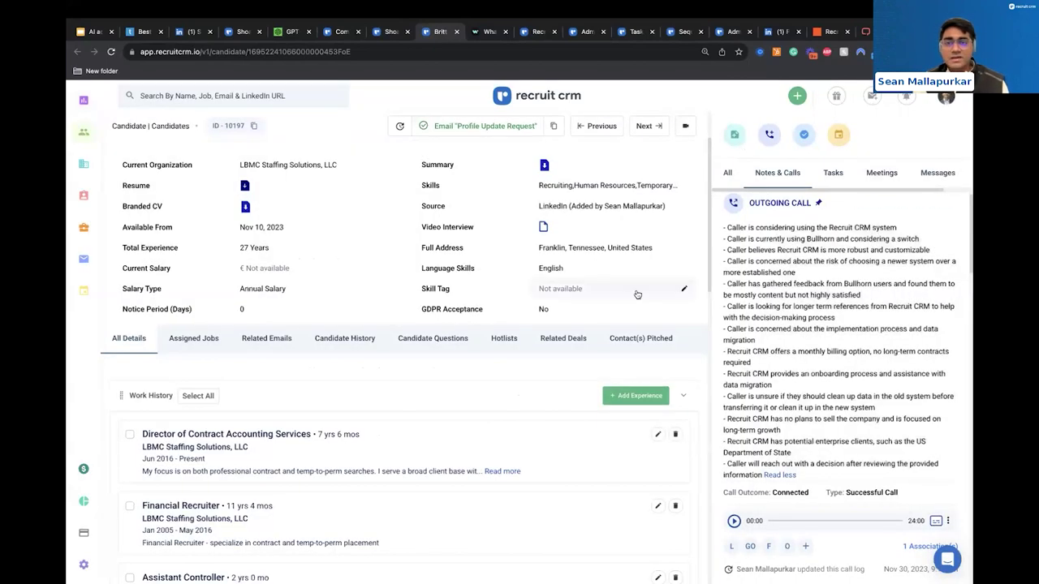
# - Switch to the Netflix company page where the Add Job form for the Senior Production Manager is open
pyautogui.scroll(2, 637, 295)
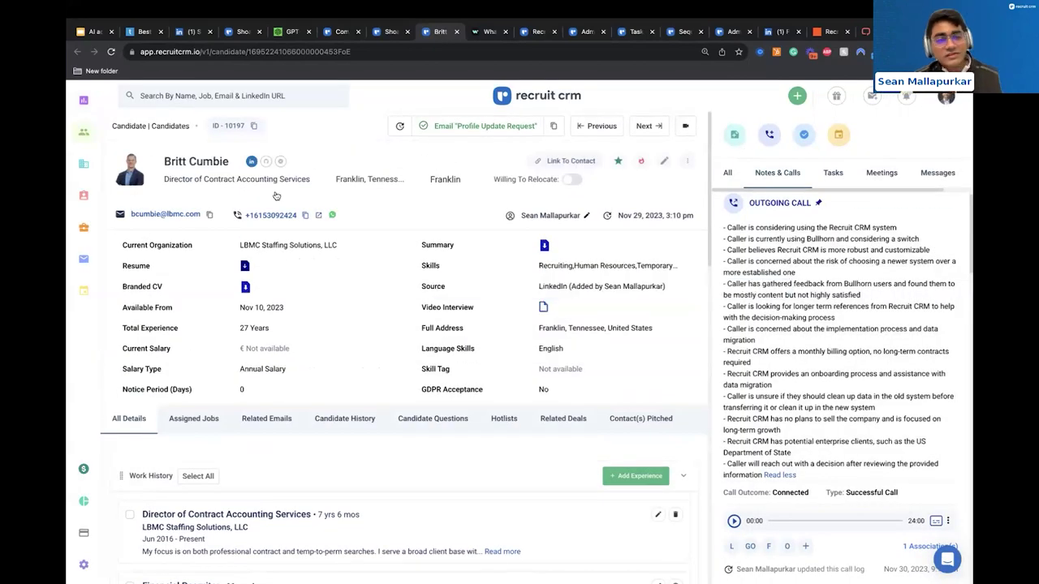
pyautogui.click(239, 32)
pyautogui.click(336, 33)
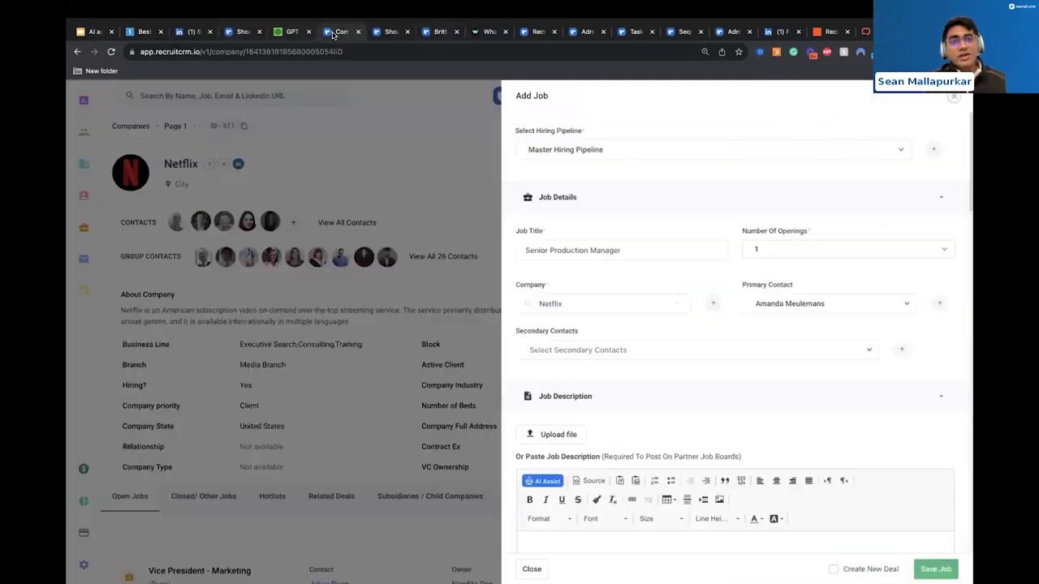
# - Open AI Assist for the Senior Production Manager's job description and review the generated text that includes info about Netflix
pyautogui.scroll(-3, 617, 275)
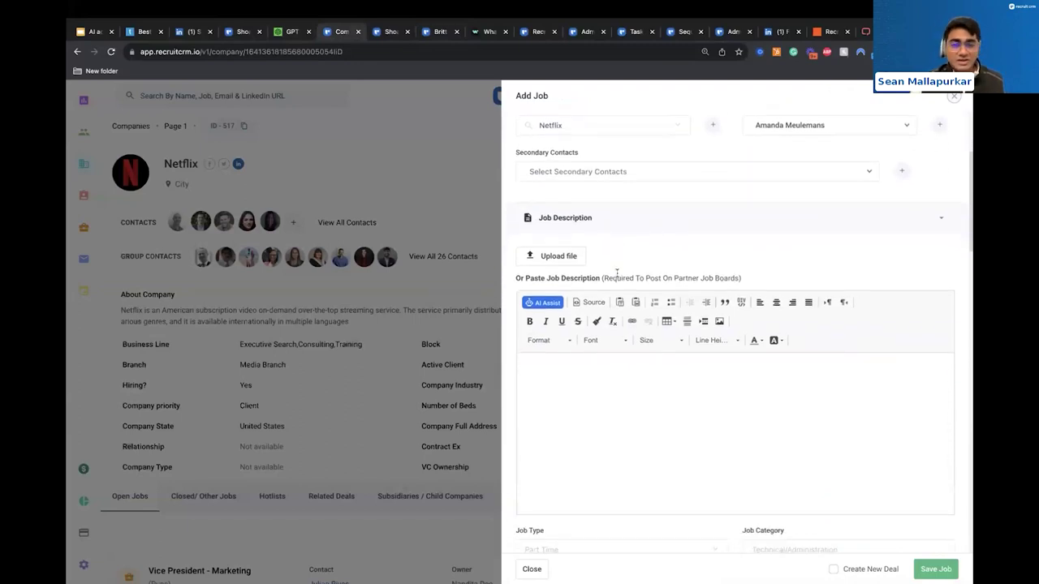
pyautogui.click(544, 305)
pyautogui.scroll(-5, 631, 301)
pyautogui.scroll(-1, 634, 300)
pyautogui.scroll(5, 634, 300)
pyautogui.scroll(3, 634, 300)
pyautogui.scroll(-1, 633, 299)
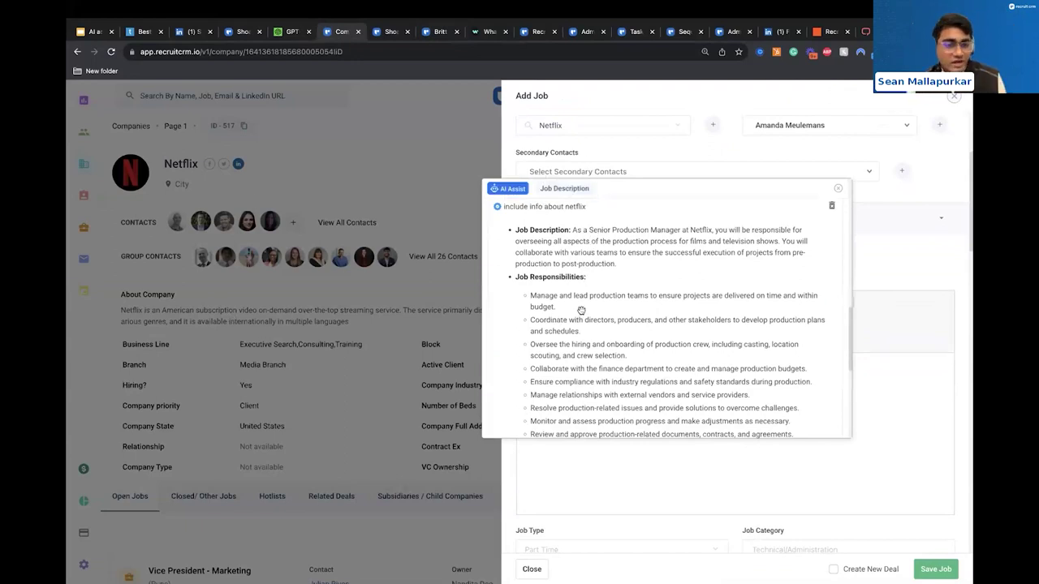
# - Insert the AI-generated job description with the Netflix information into the Add Job form and look through the inserted text
pyautogui.scroll(-10, 582, 321)
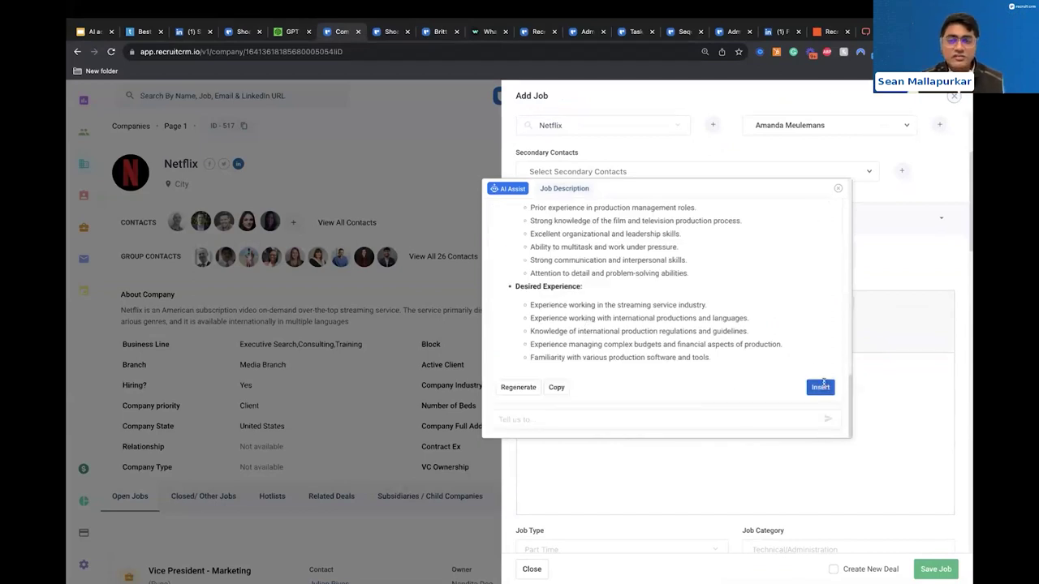
pyautogui.click(820, 387)
pyautogui.scroll(-5, 822, 383)
pyautogui.scroll(5, 822, 383)
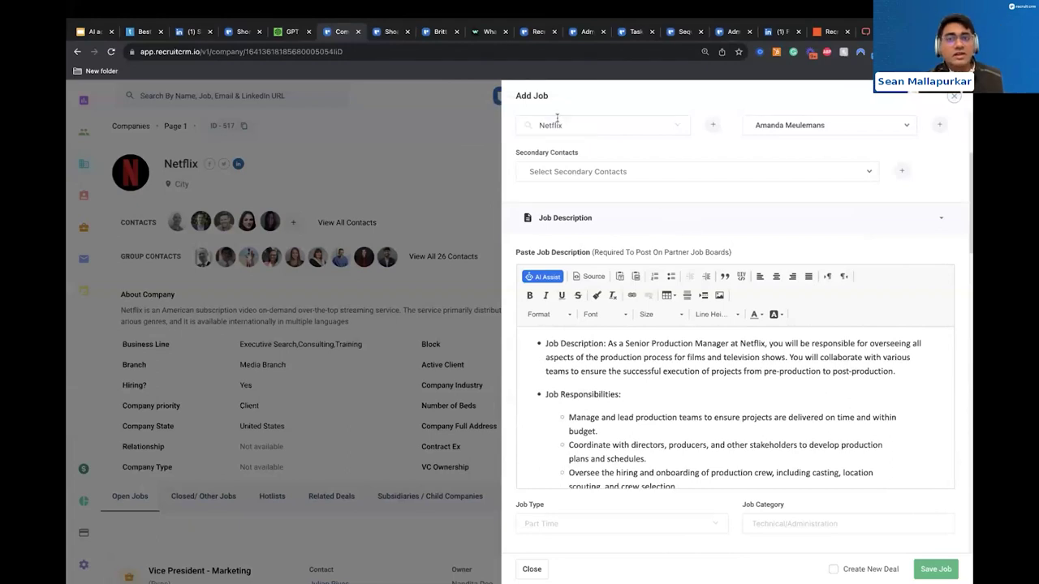
# - Switch to the Sequences page and start creating a new candidate sequence
pyautogui.click(684, 33)
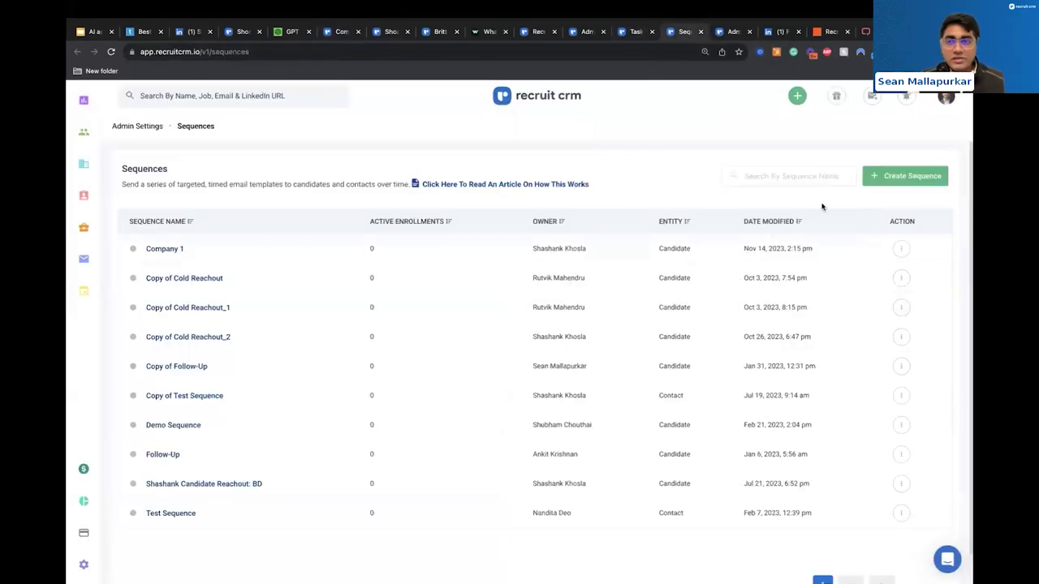
pyautogui.click(897, 175)
pyautogui.click(439, 333)
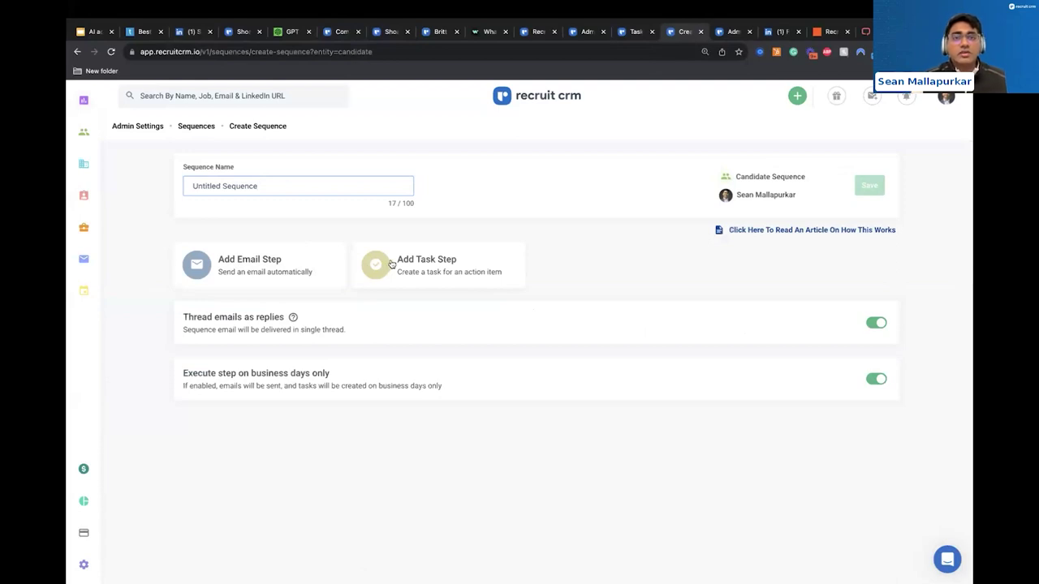
# - Switch to the Workato how-it-works page, then examine the recommended apps in Recruit CRM's workflow automation Community Library
pyautogui.click(489, 35)
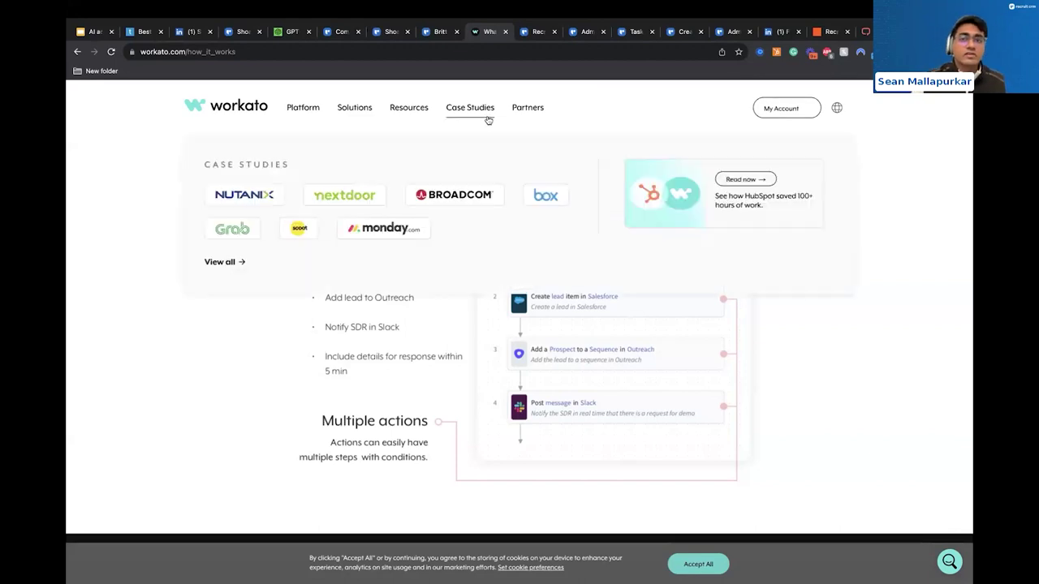
pyautogui.click(533, 34)
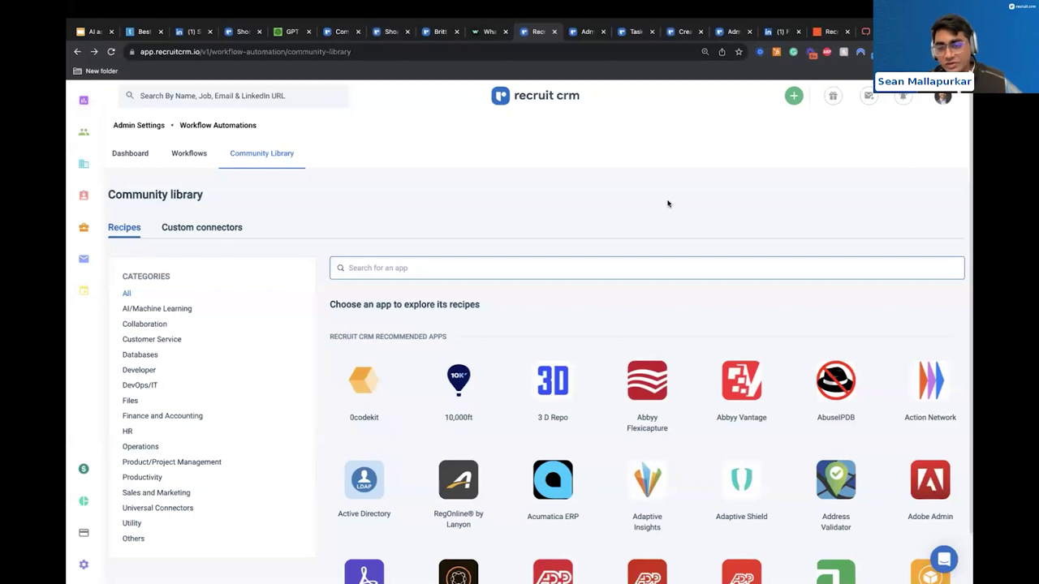
pyautogui.scroll(-5, 654, 464)
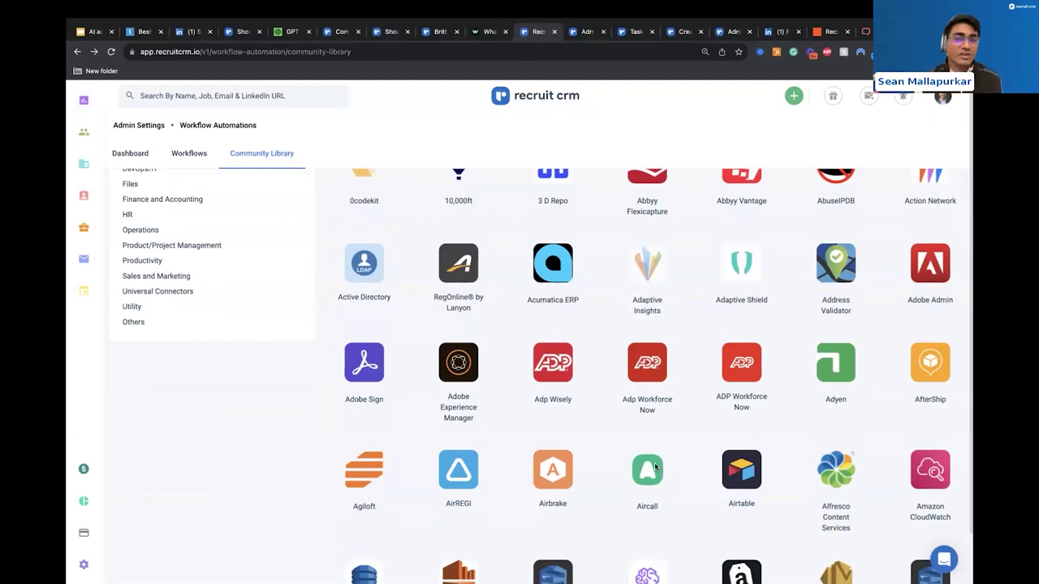
pyautogui.scroll(5, 640, 487)
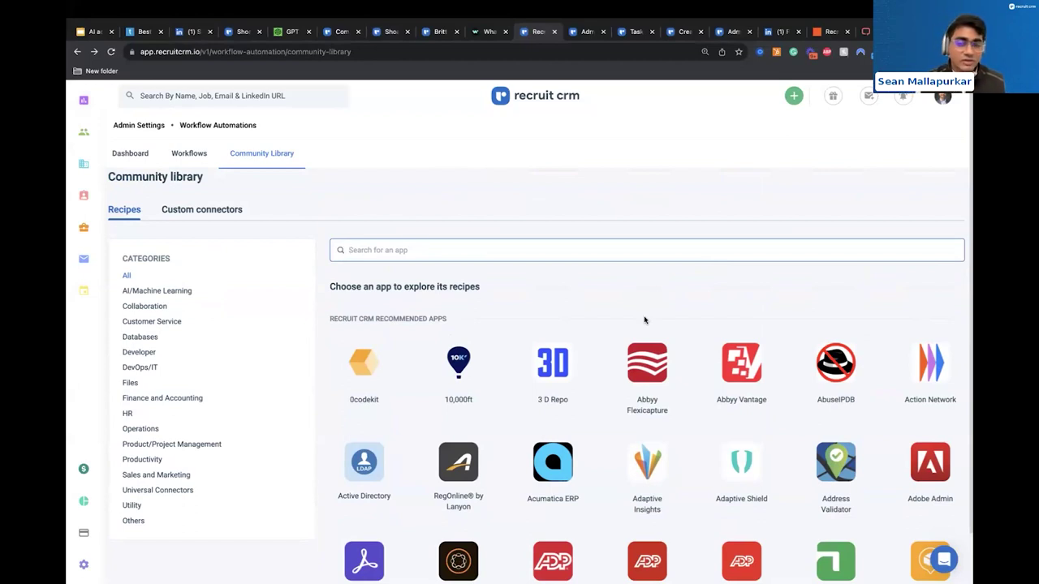
# - Switch to the Workflow Automations dashboard with the diagram of connected apps
pyautogui.click(584, 32)
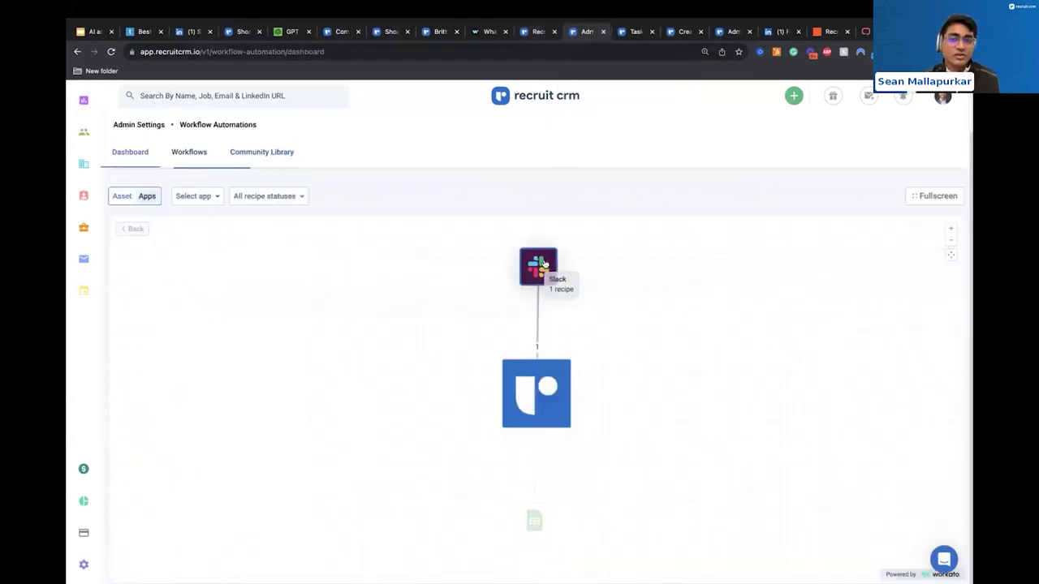